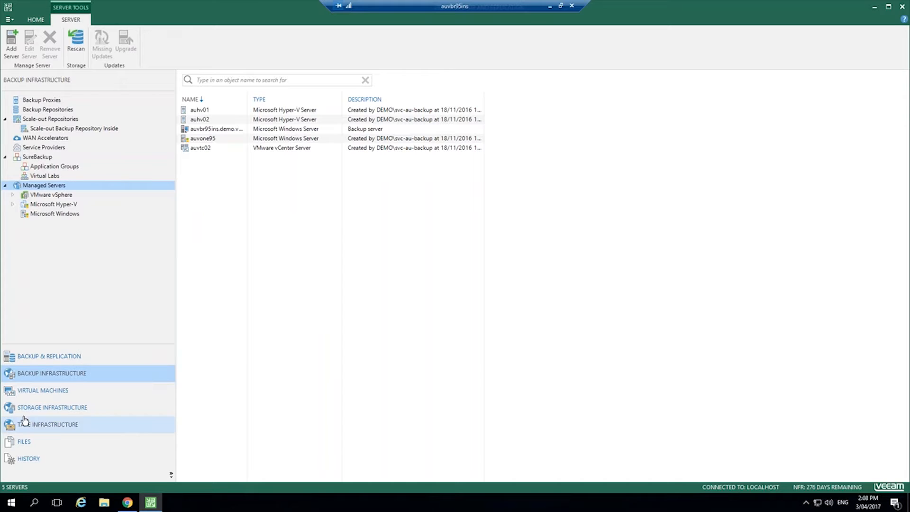
Start a quick backup of the apacexch02 virtual machine from AU SE Lab under the auvtc02 vCenter's AU SE Servers.
click(78, 391)
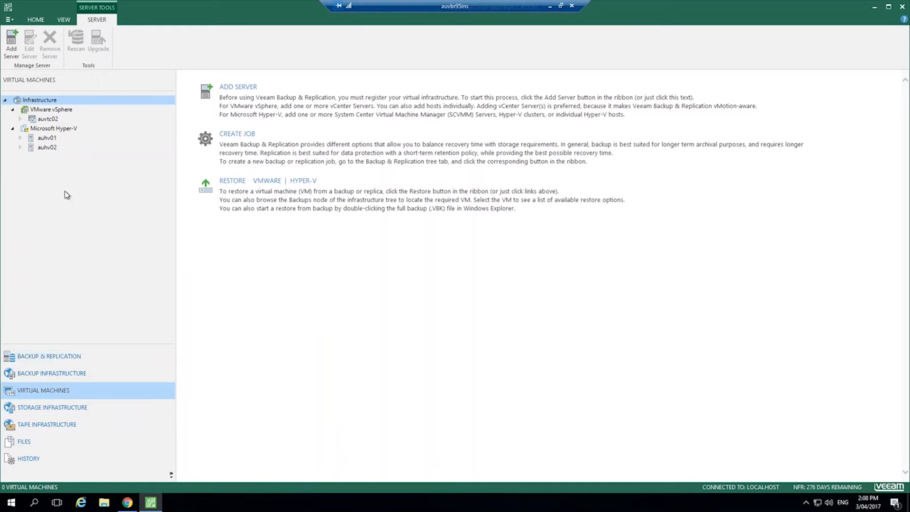
double_click(48, 119)
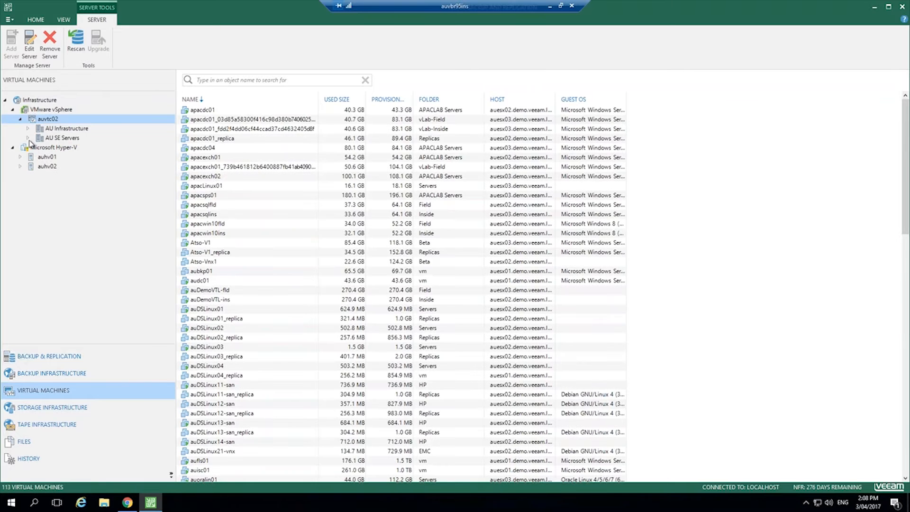
click(28, 138)
click(66, 148)
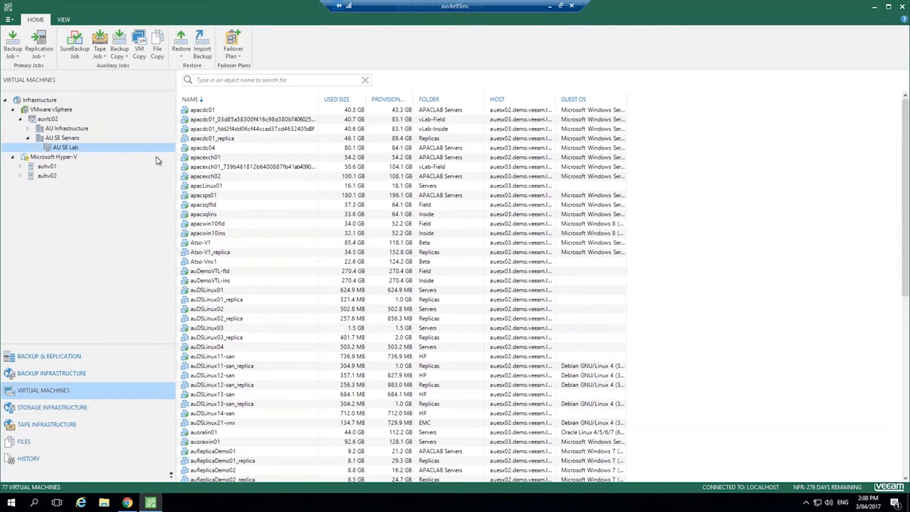
click(204, 178)
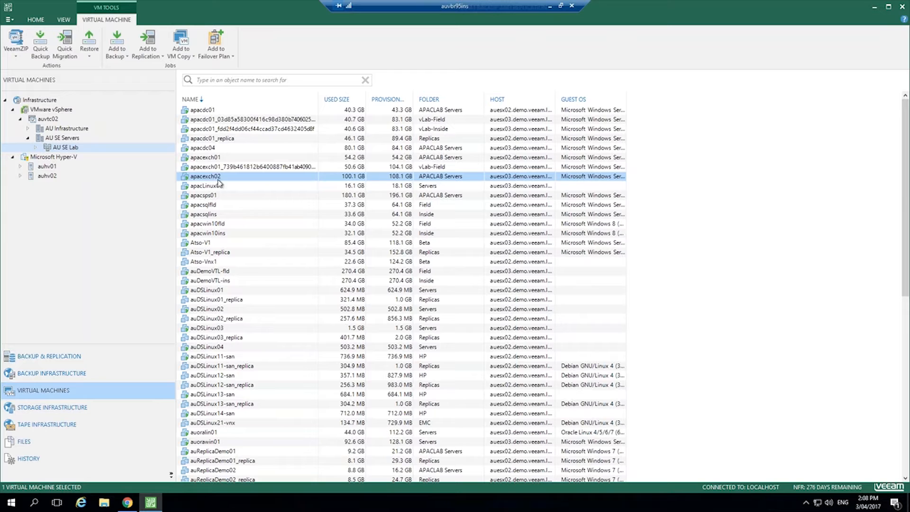
right_click(221, 181)
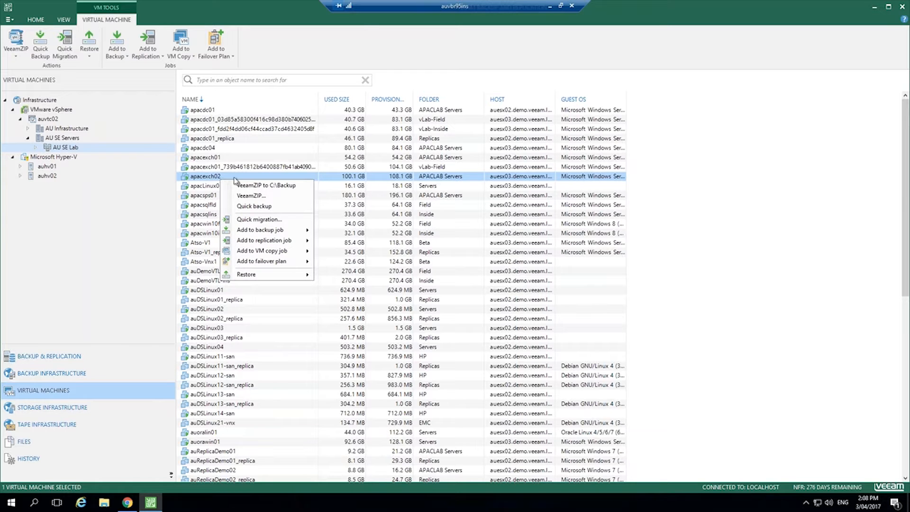
click(258, 207)
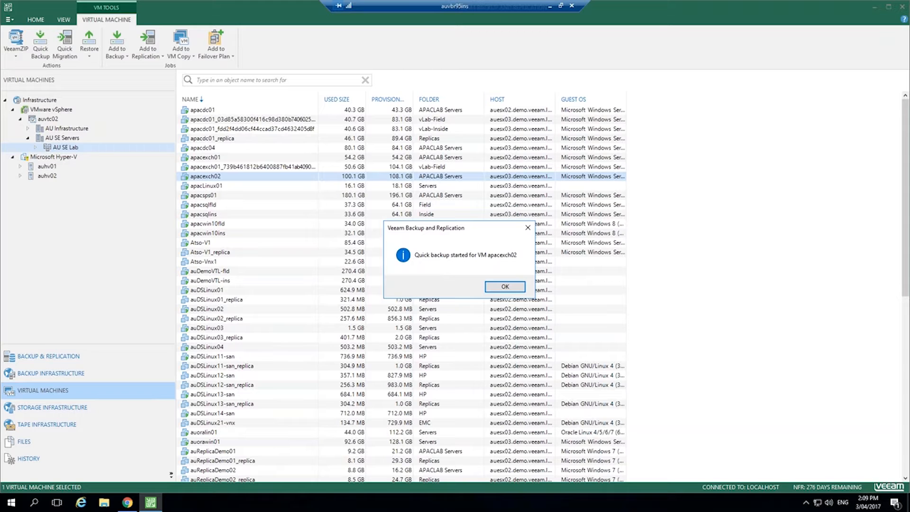
click(495, 286)
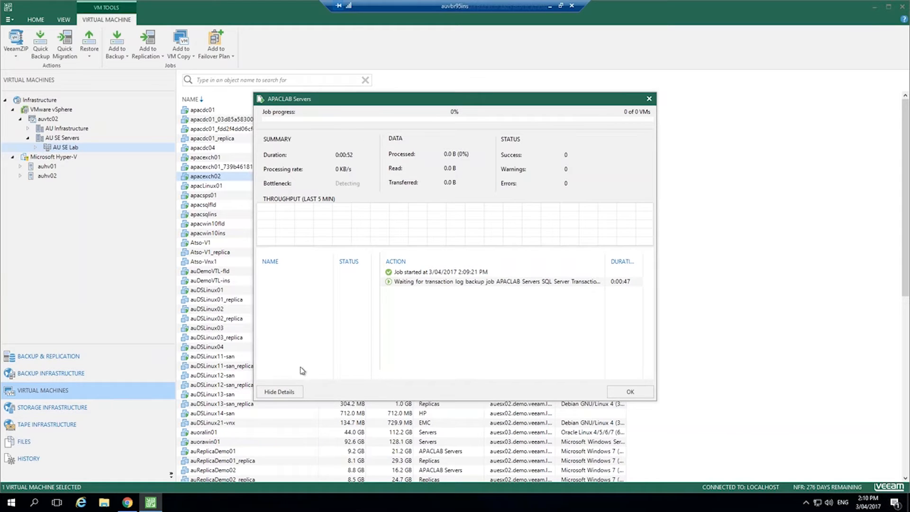
Check the APACLAB Servers job progress with details collapsed and expanded, and close the progress window.
click(280, 392)
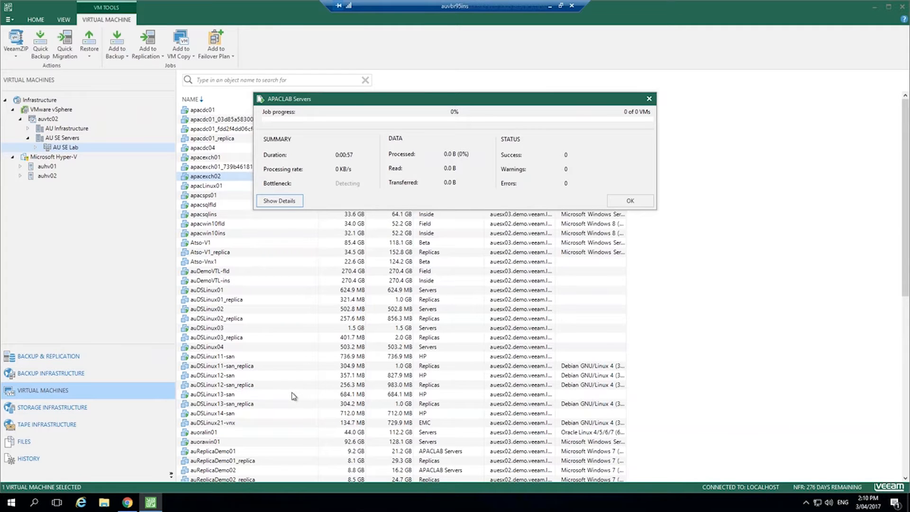
click(290, 201)
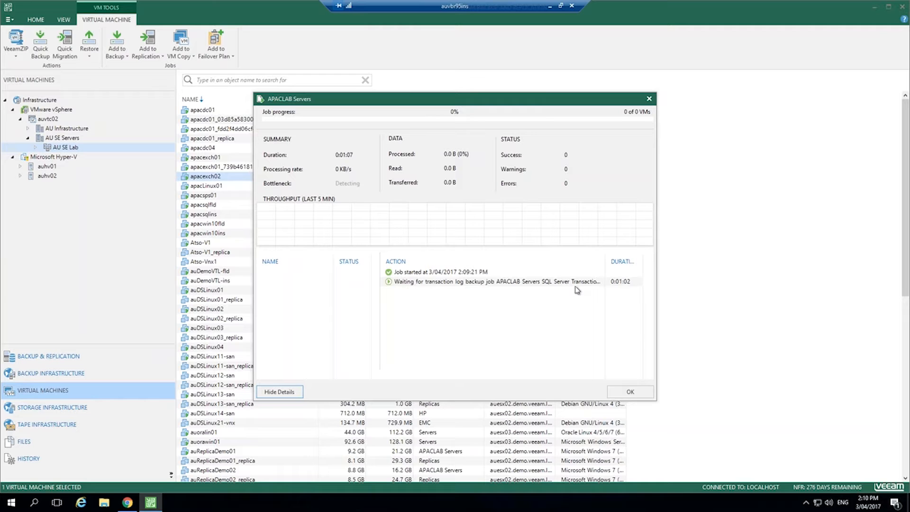
click(631, 391)
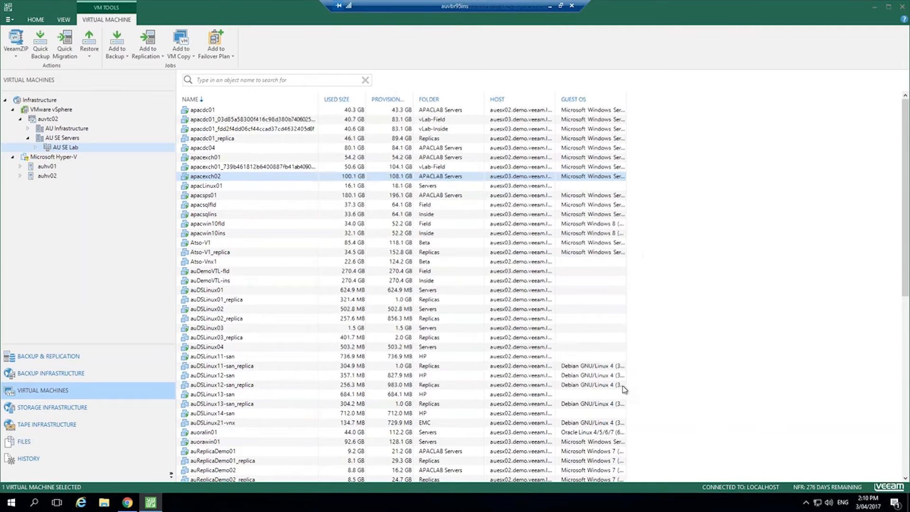
View the backup and replication jobs and the actions available for the APACLAB Workers job without running any.
click(52, 359)
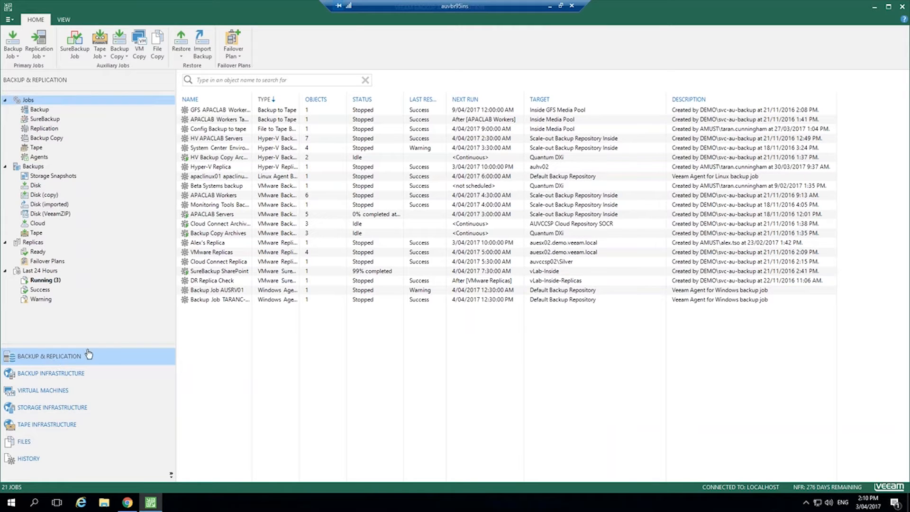
click(214, 196)
right_click(214, 197)
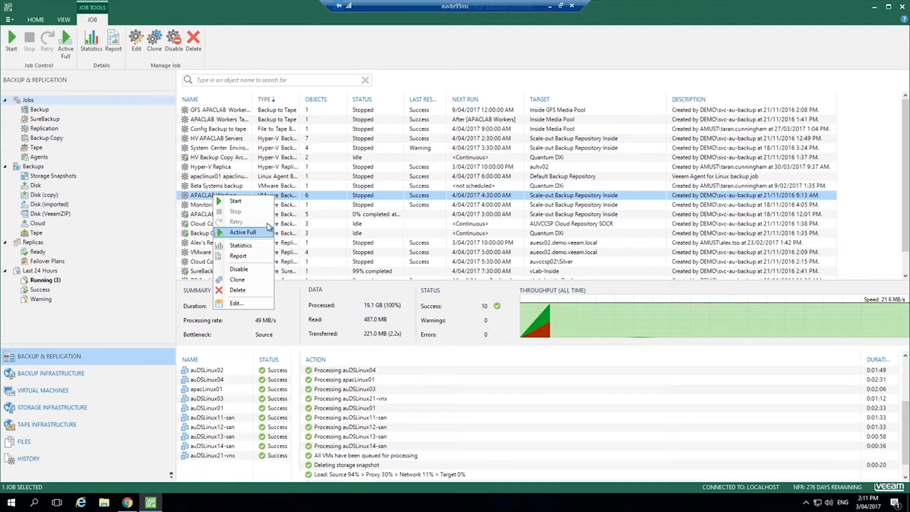
click(311, 32)
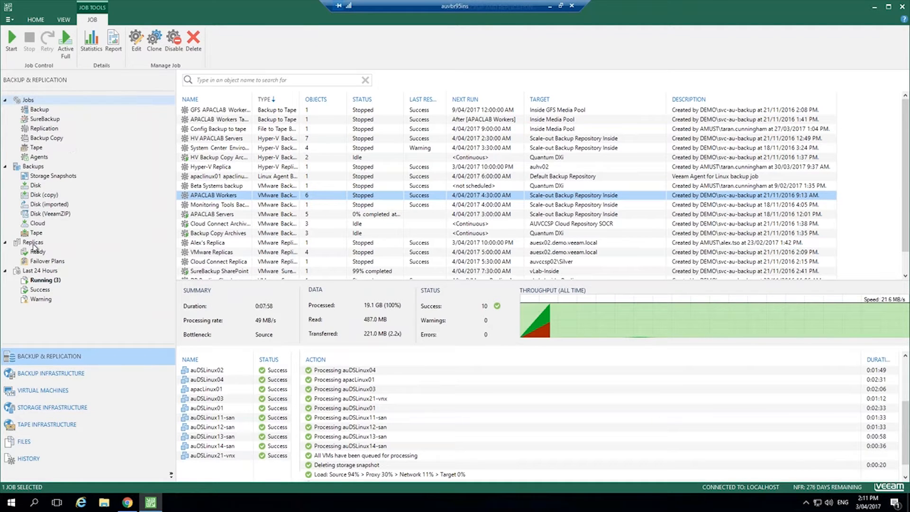
Examine the running APACLAB Servers incremental backup session and the processing log of its apacexch02 machine.
click(48, 282)
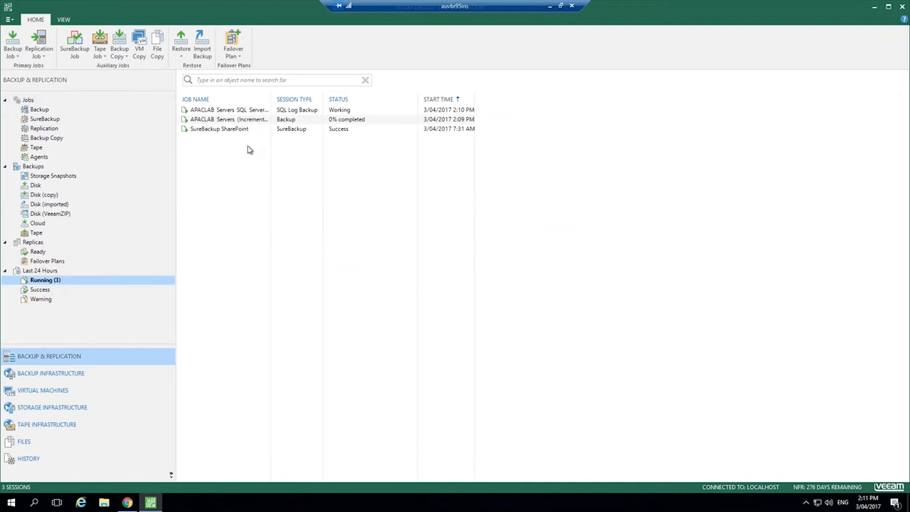
click(246, 121)
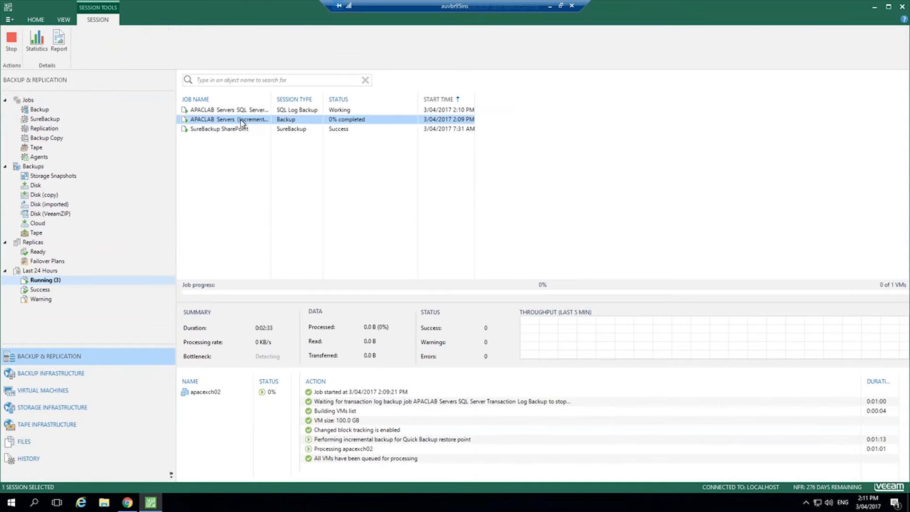
click(217, 392)
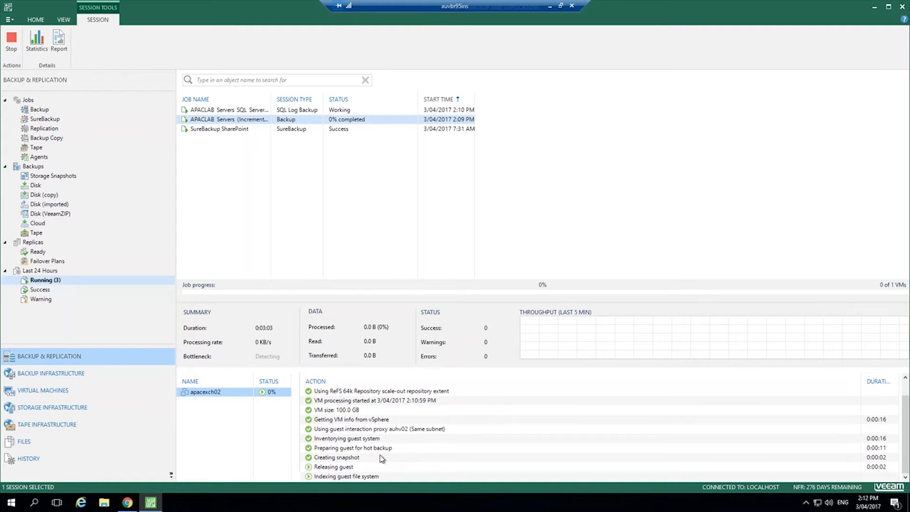
click(348, 477)
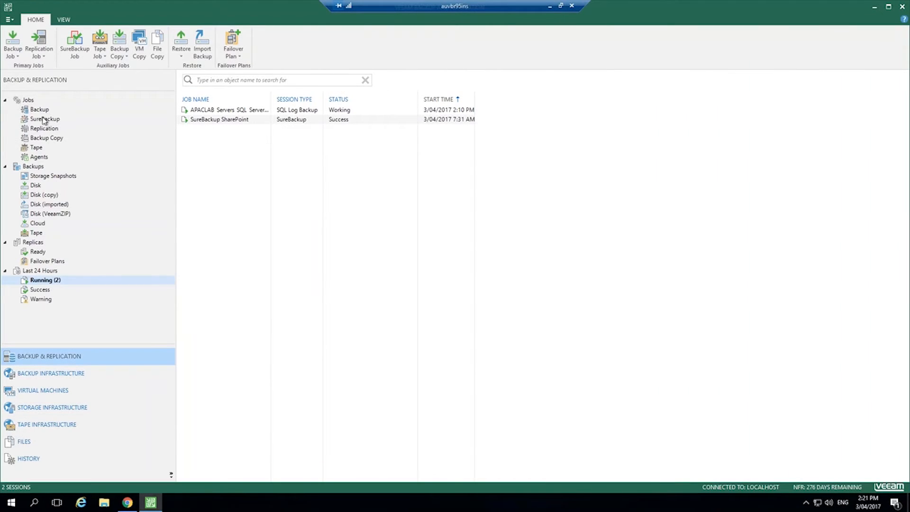
Review the APACLAB Servers job's VM backup statistics, including the apacexch02 processing log, and close the statistics window.
click(40, 110)
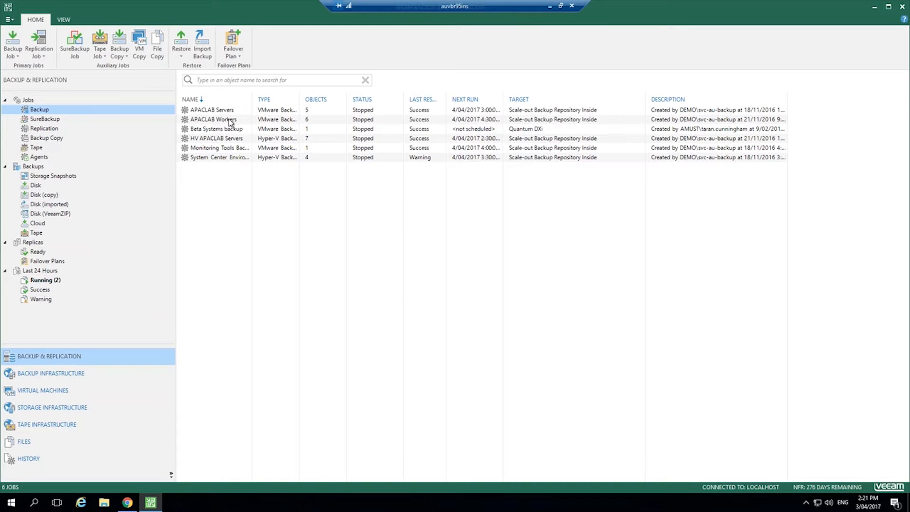
click(230, 111)
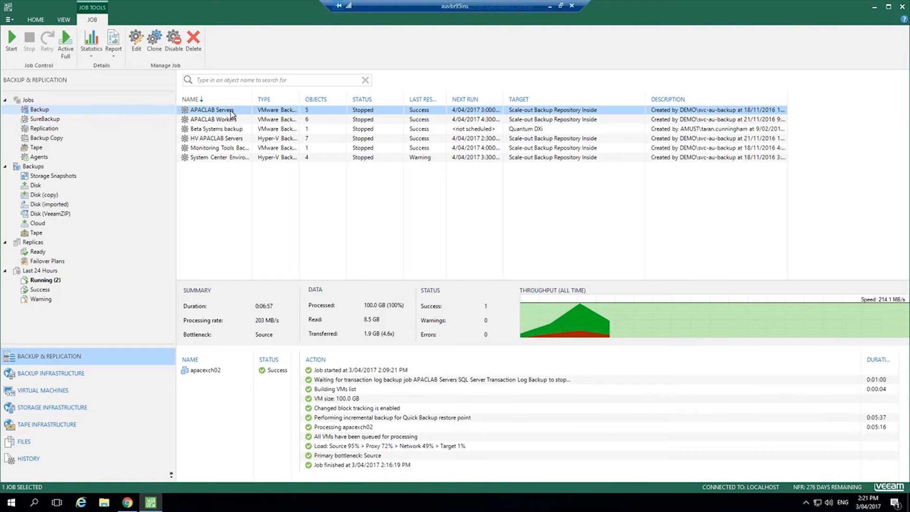
right_click(235, 113)
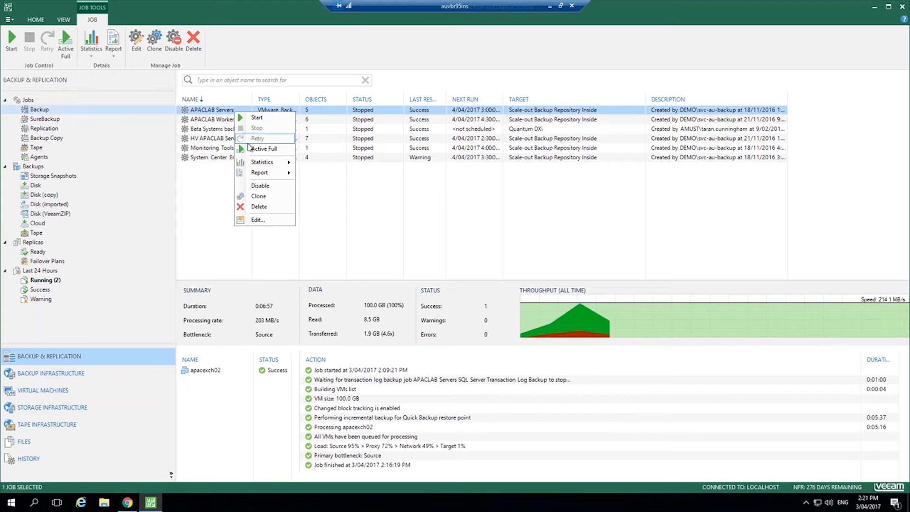
mouse_move(266, 164)
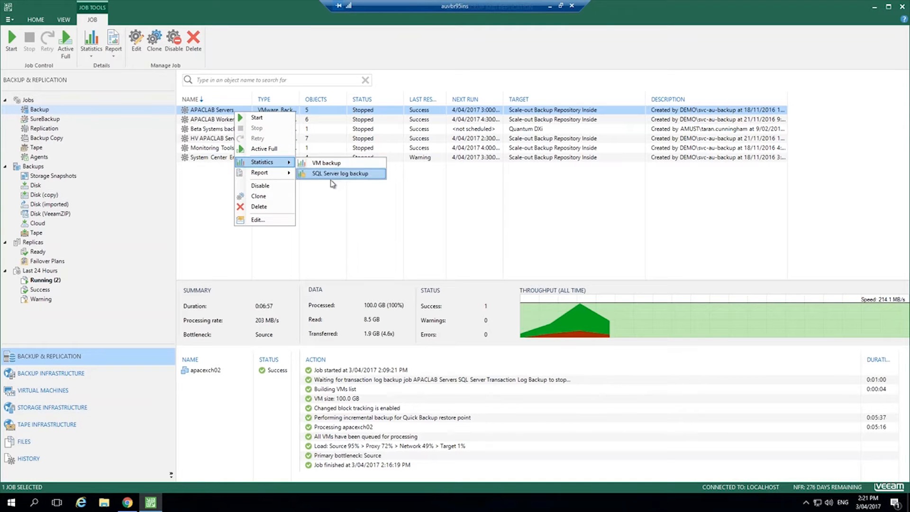
click(327, 163)
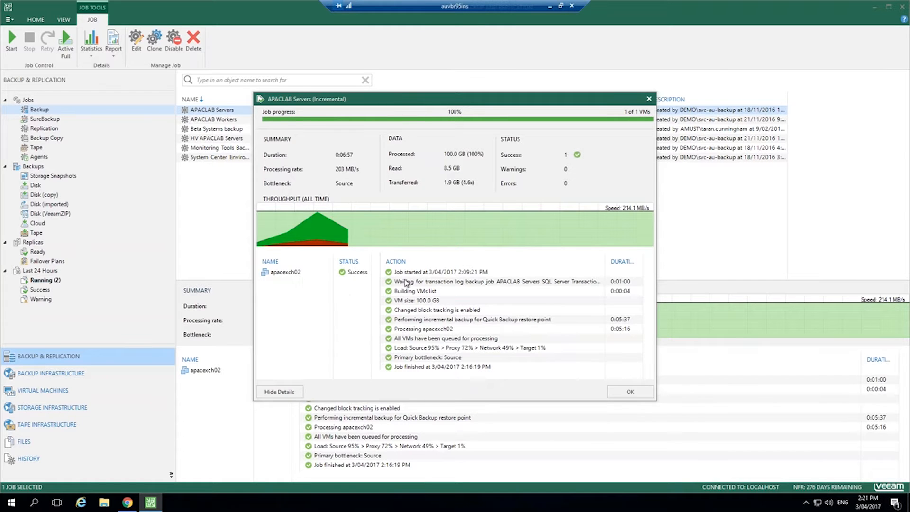
click(282, 273)
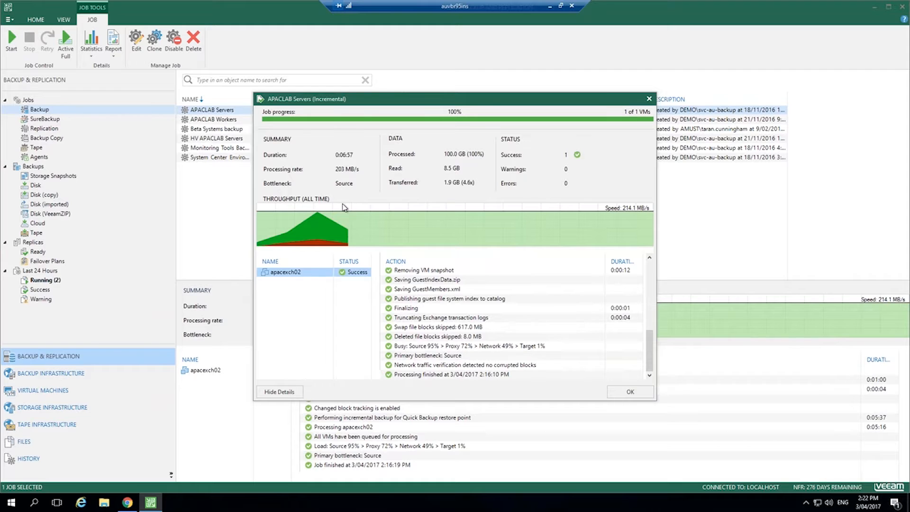
mouse_move(344, 207)
click(652, 101)
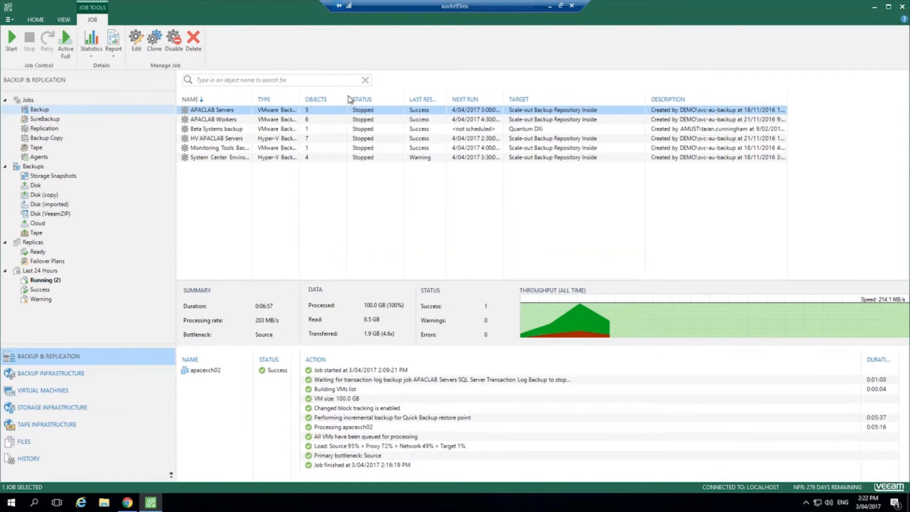
Open the APACLAB Servers backup job for editing and select the APACLAB Servers folder among its virtual machines.
right_click(225, 114)
click(246, 219)
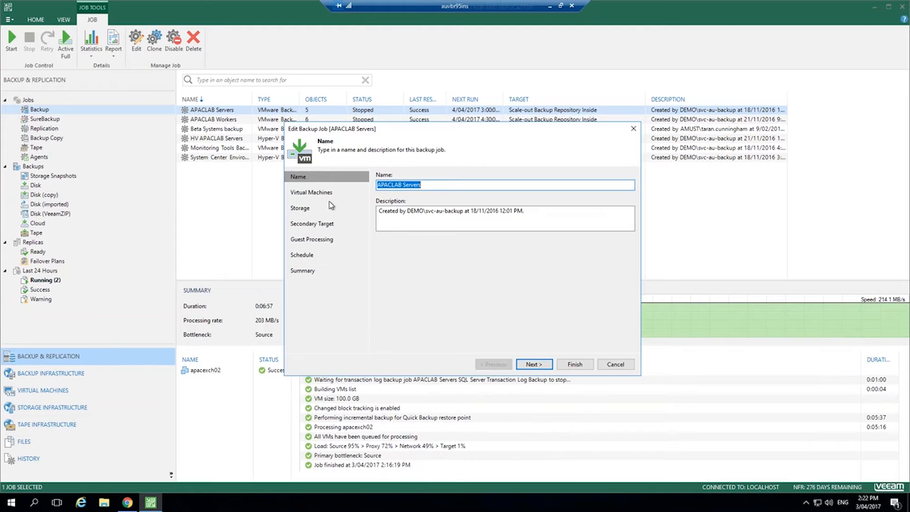
click(533, 365)
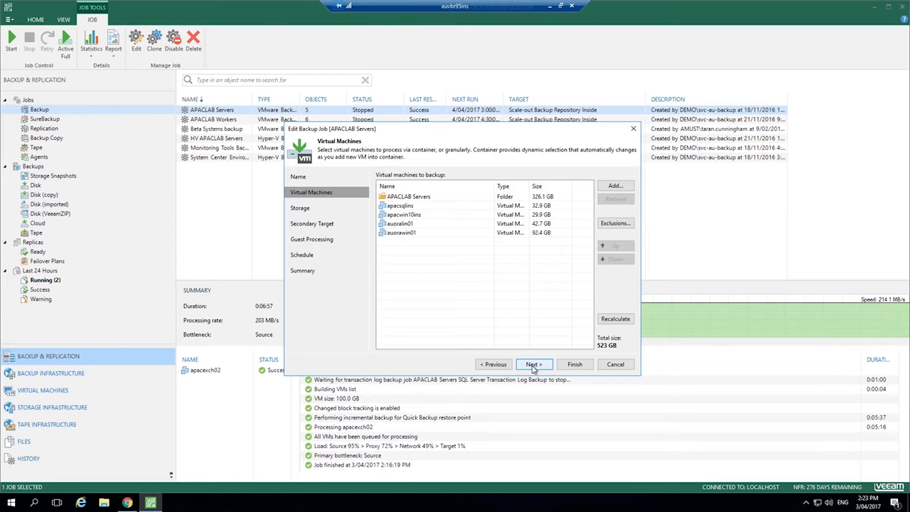
click(439, 198)
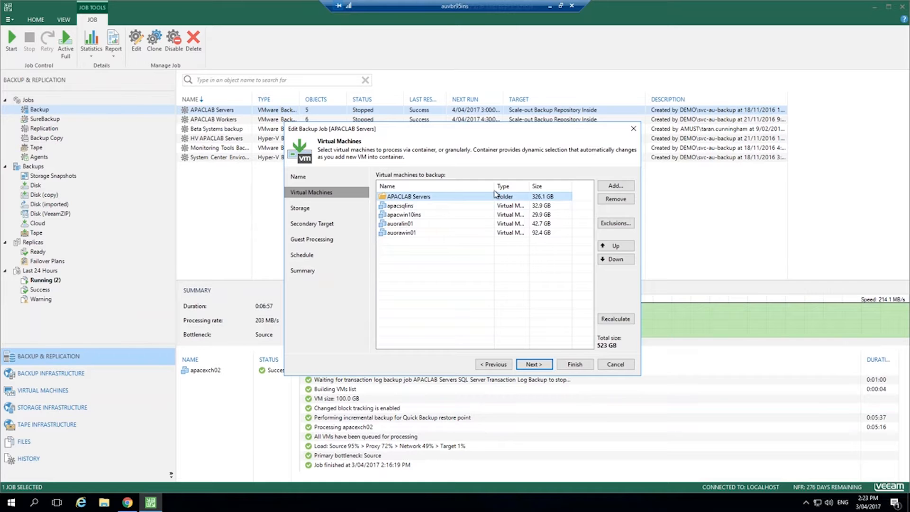
Browse the objects that can be added to the job under the auvtc02 vCenter, and leave without adding any.
click(621, 186)
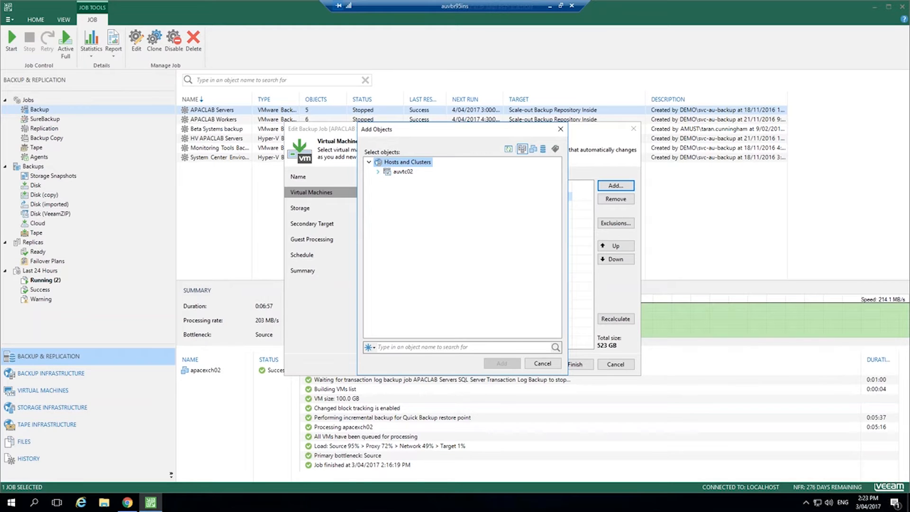
click(378, 172)
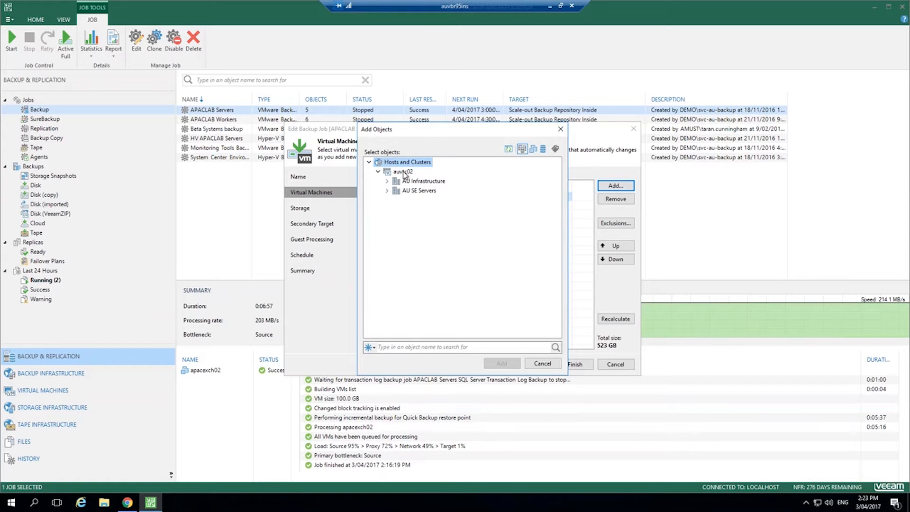
click(405, 192)
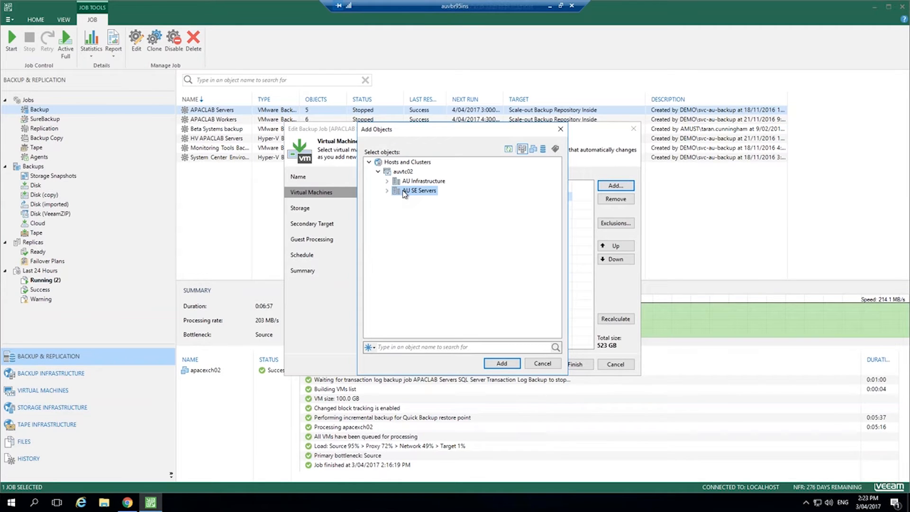
click(542, 364)
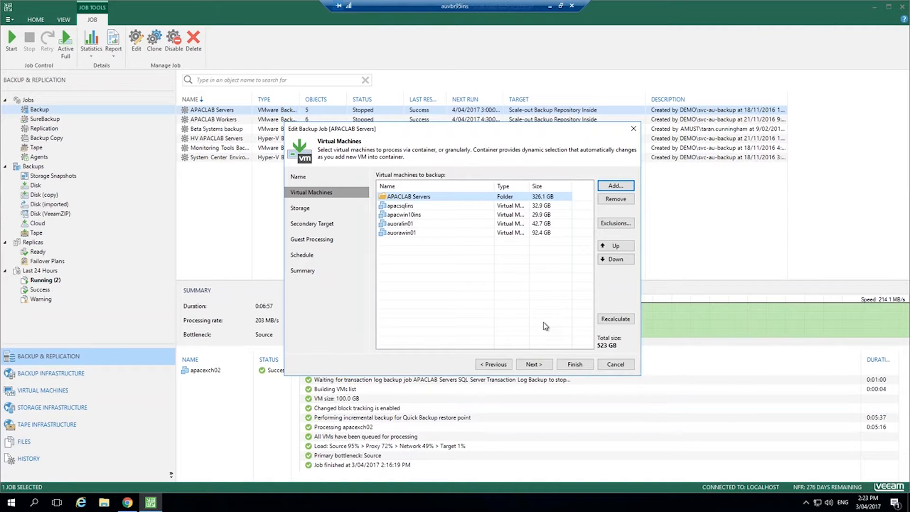
Review the job's exclusion settings for VMs, disks and templates, and close them without changes.
click(624, 225)
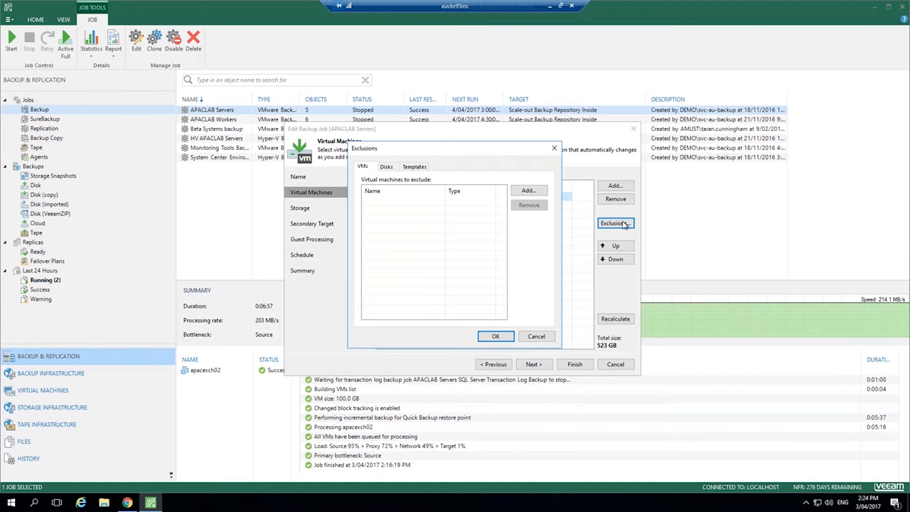
click(388, 166)
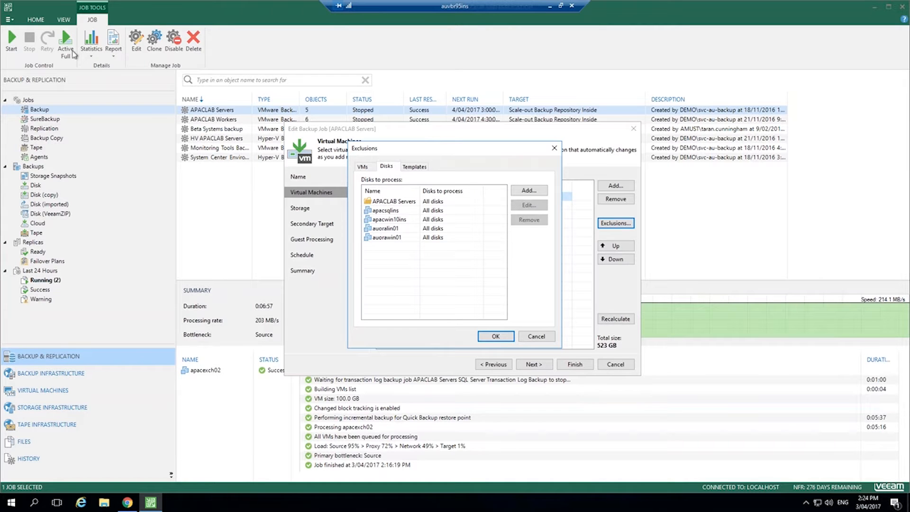
click(425, 166)
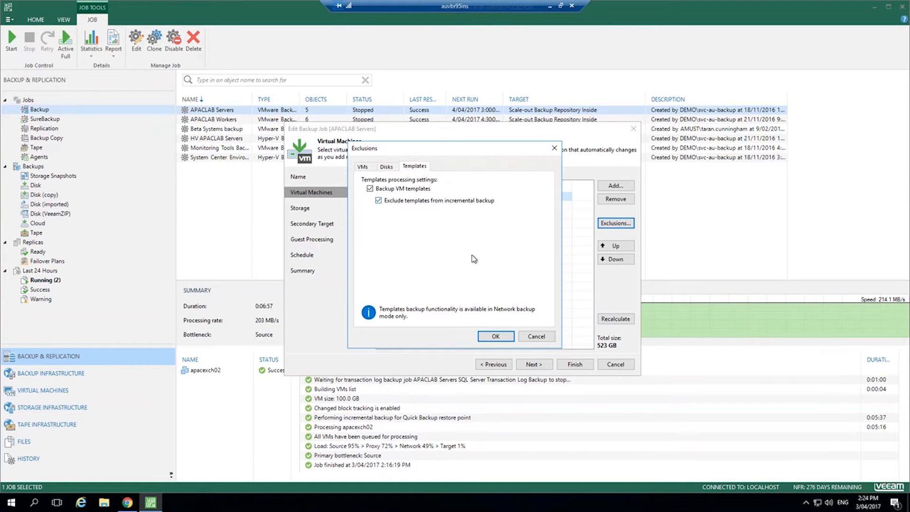
click(541, 339)
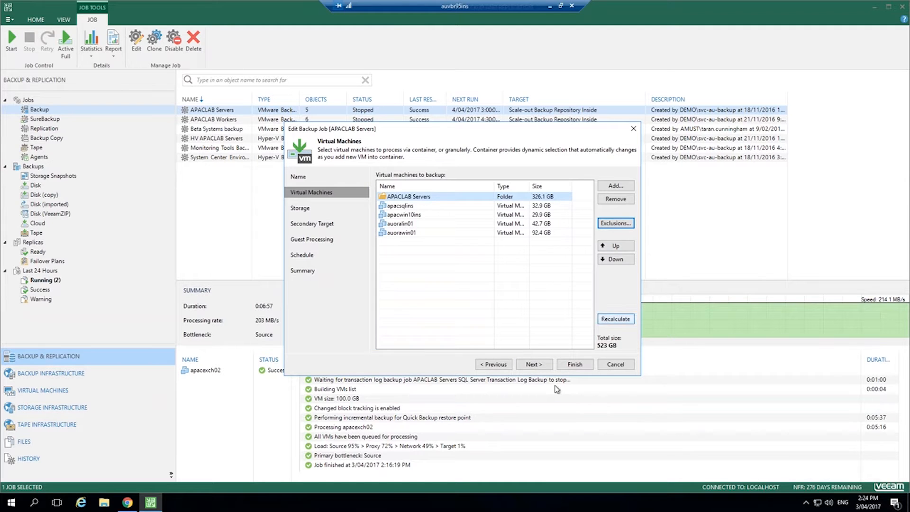
Open the job's advanced storage settings and try the synthetic full, rollback transform and reverse incremental options, returning to the original Incremental configuration.
click(534, 364)
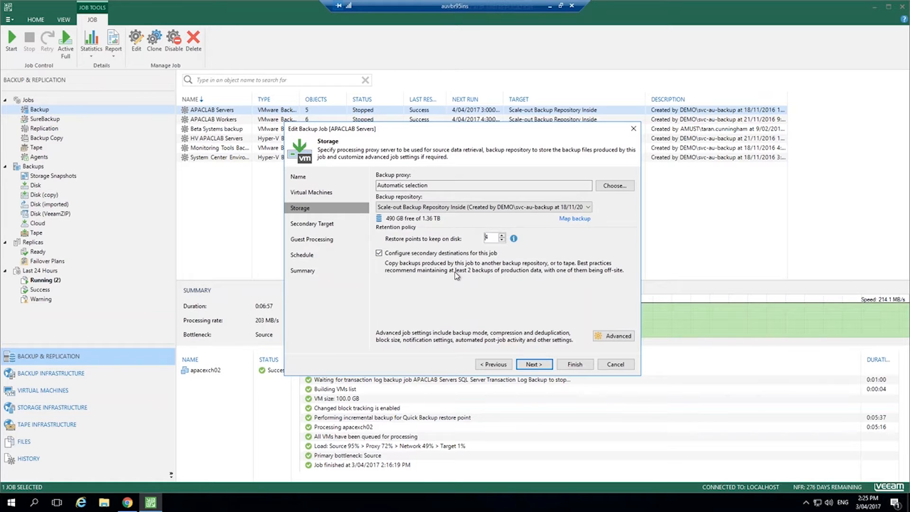
click(625, 342)
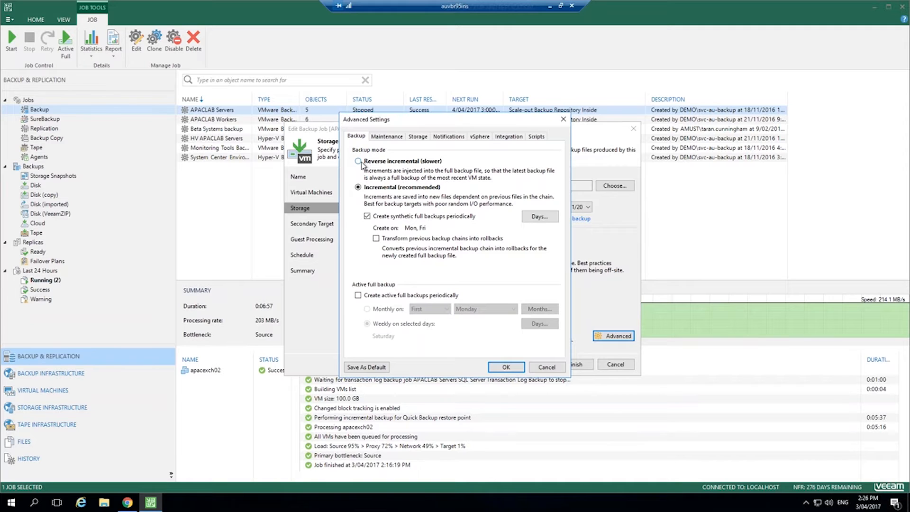
click(367, 217)
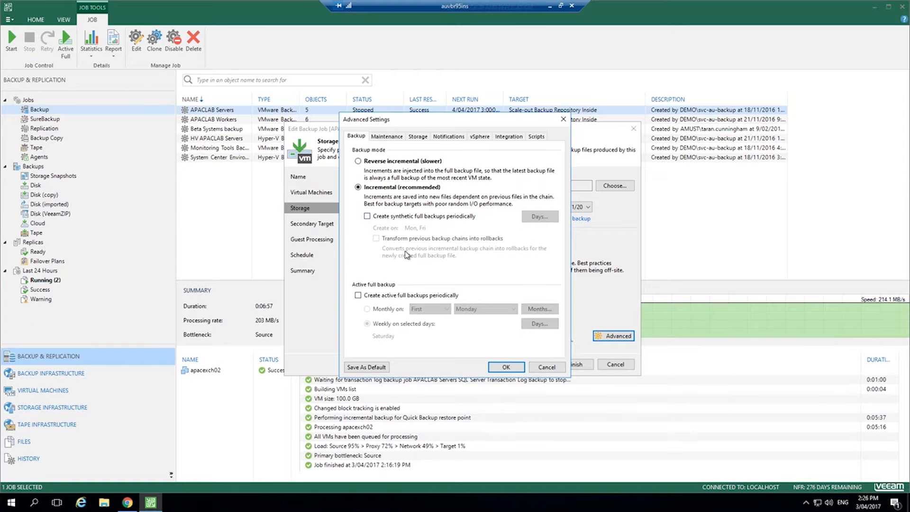
click(368, 216)
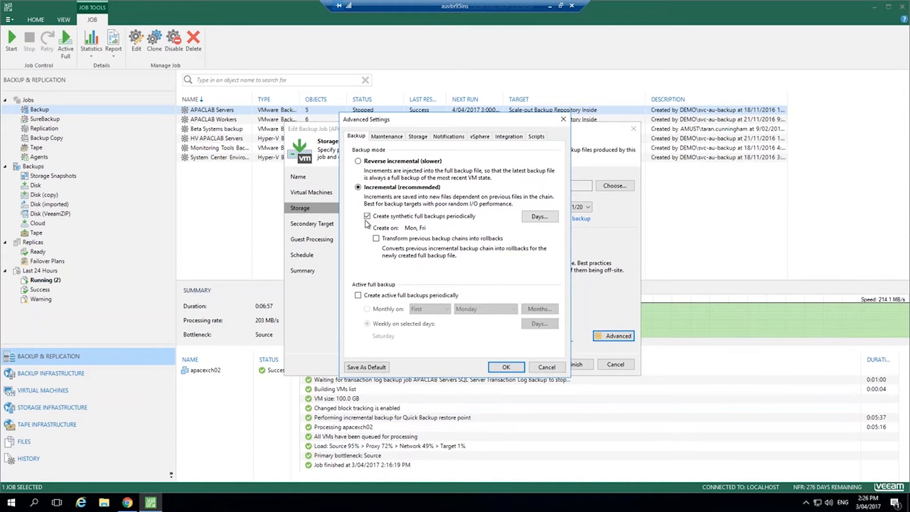
click(377, 239)
click(376, 239)
click(358, 162)
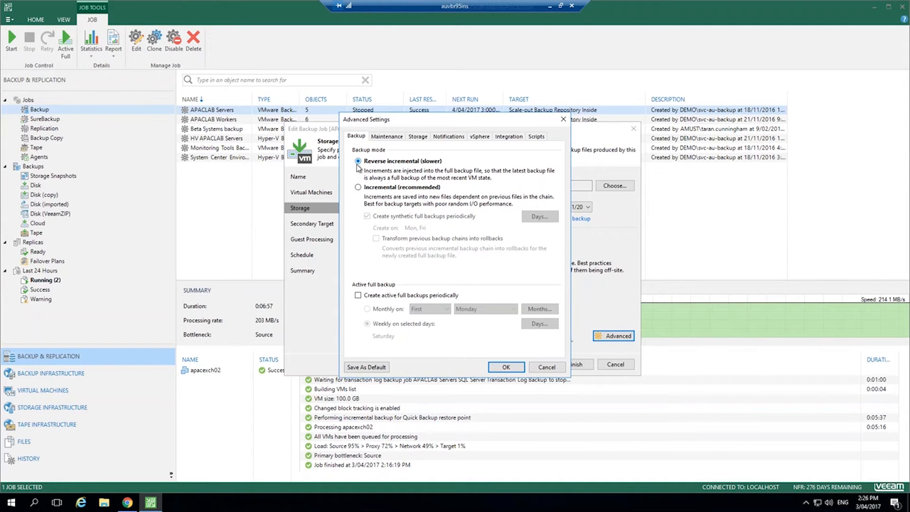
click(358, 188)
Review the job's maintenance and data reduction settings, including the available compression levels and storage optimization targets, without changing them.
click(386, 137)
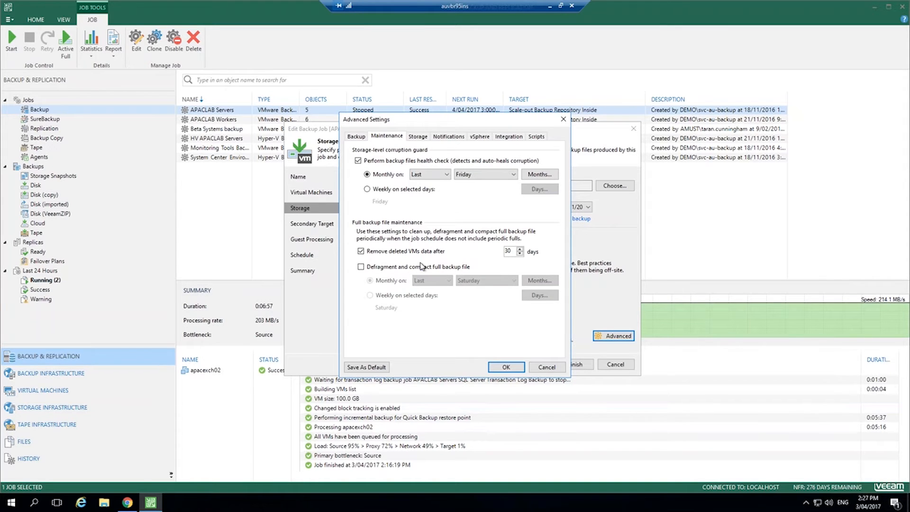
click(417, 137)
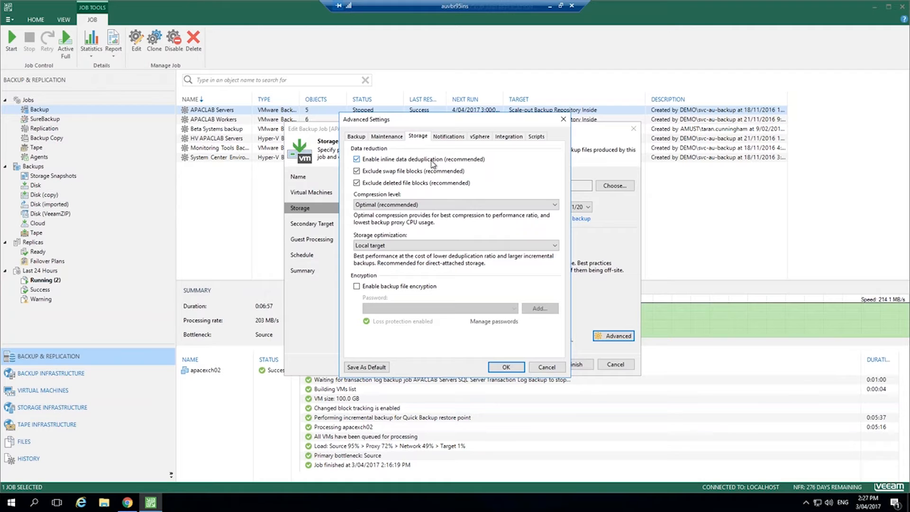
click(423, 208)
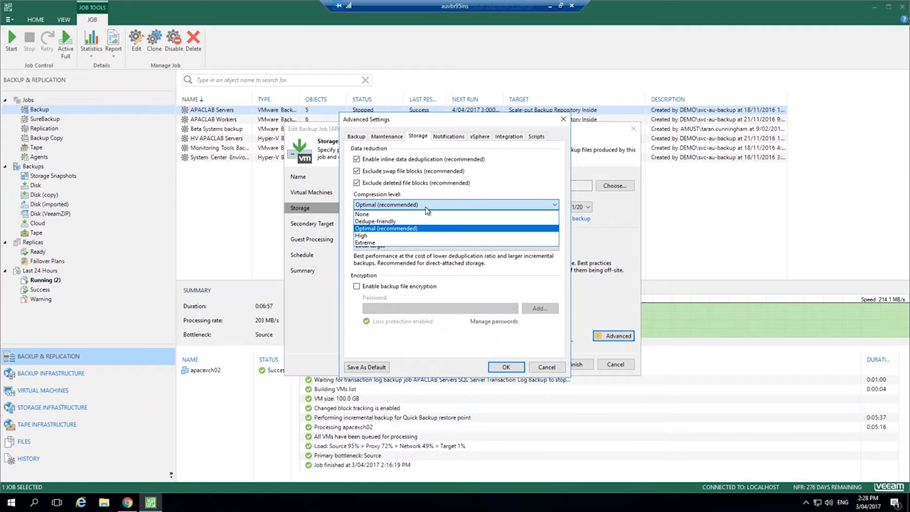
click(527, 190)
click(394, 245)
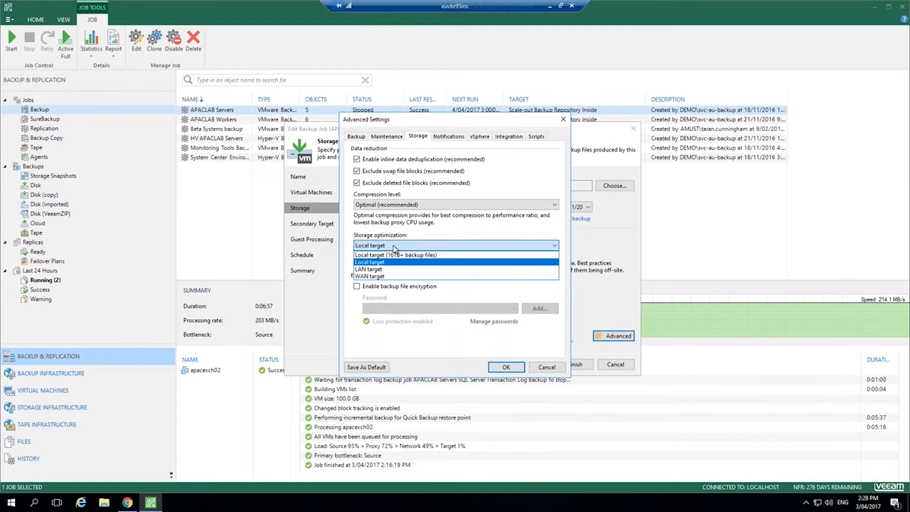
click(430, 230)
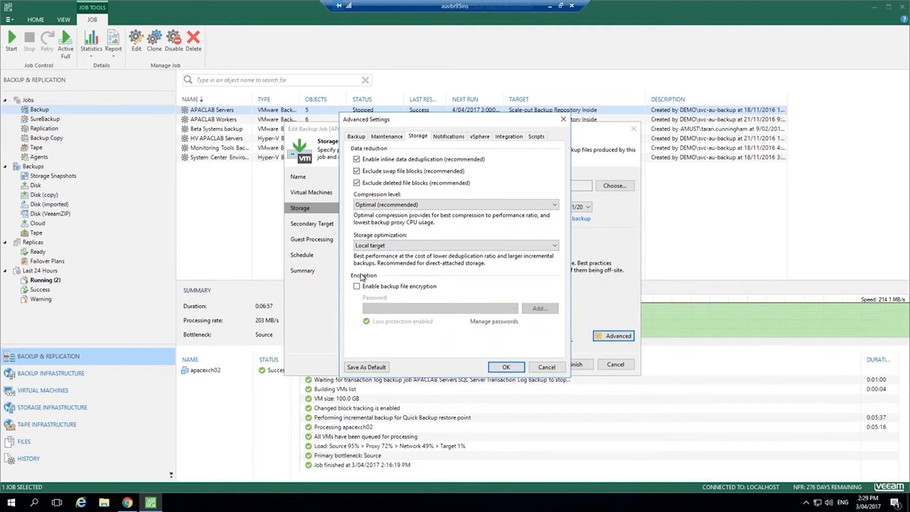
Review the job's notification, vSphere, storage integration and script settings, and leave the advanced settings without saving.
click(447, 137)
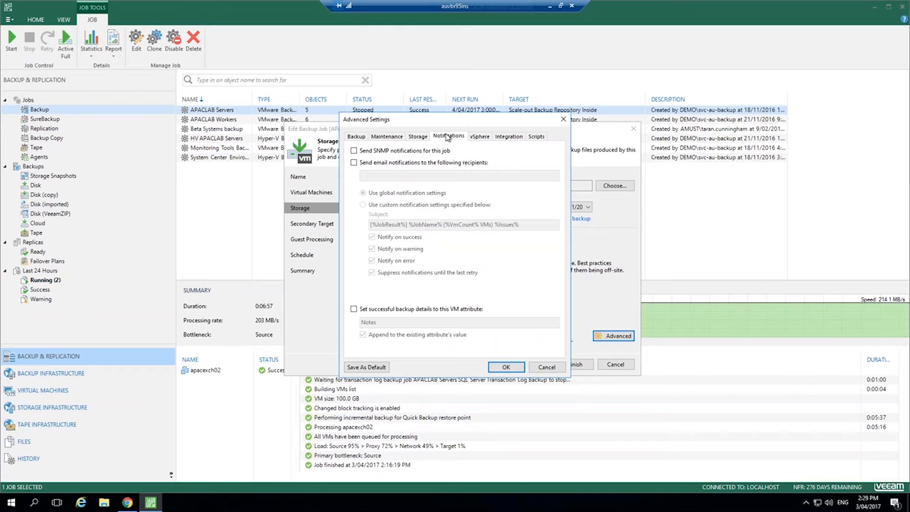
click(483, 137)
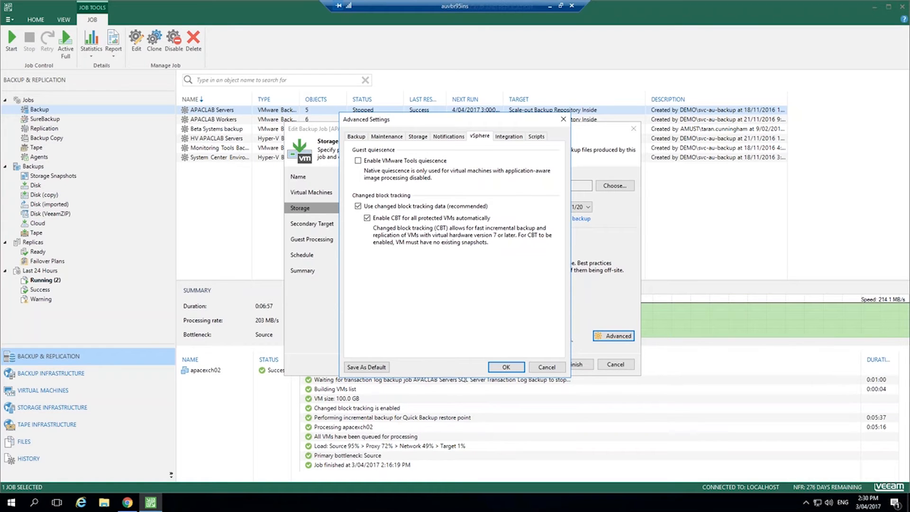
click(515, 136)
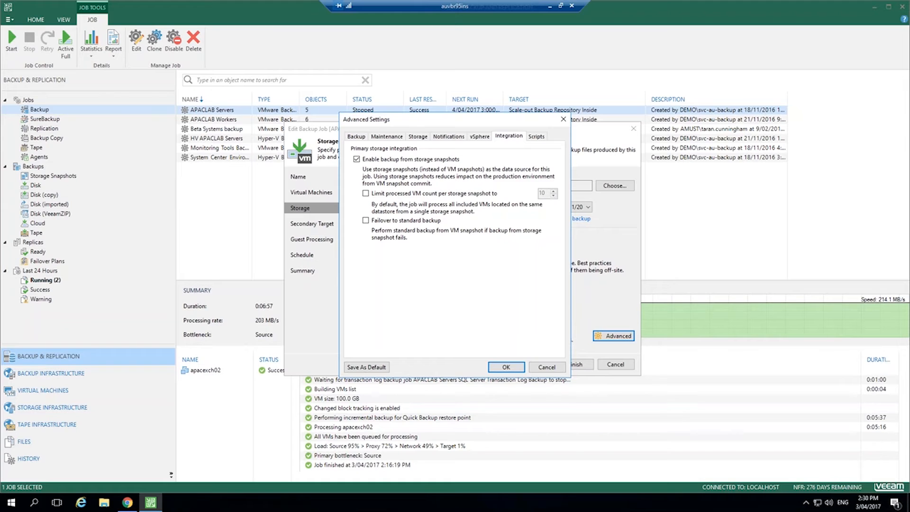
click(535, 136)
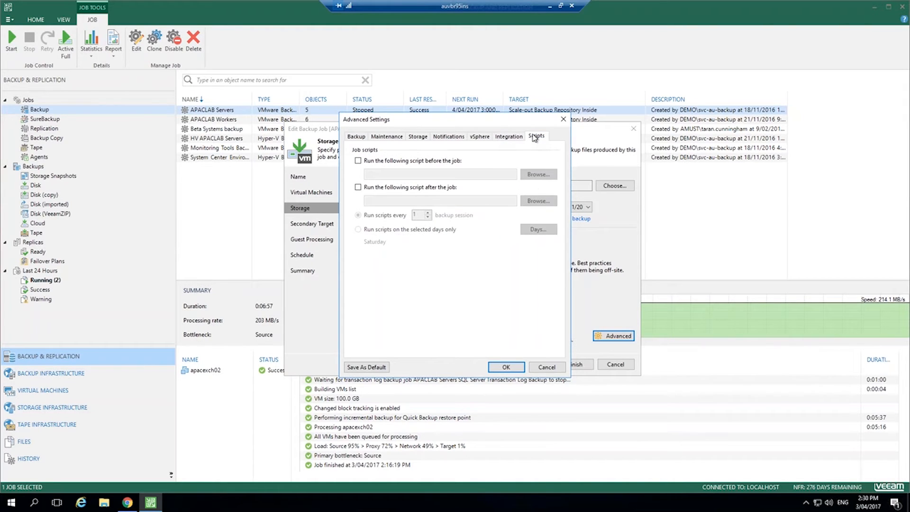
click(545, 367)
Go past the secondary target to guest processing and open the application-aware processing settings for apacsqlins.
click(541, 366)
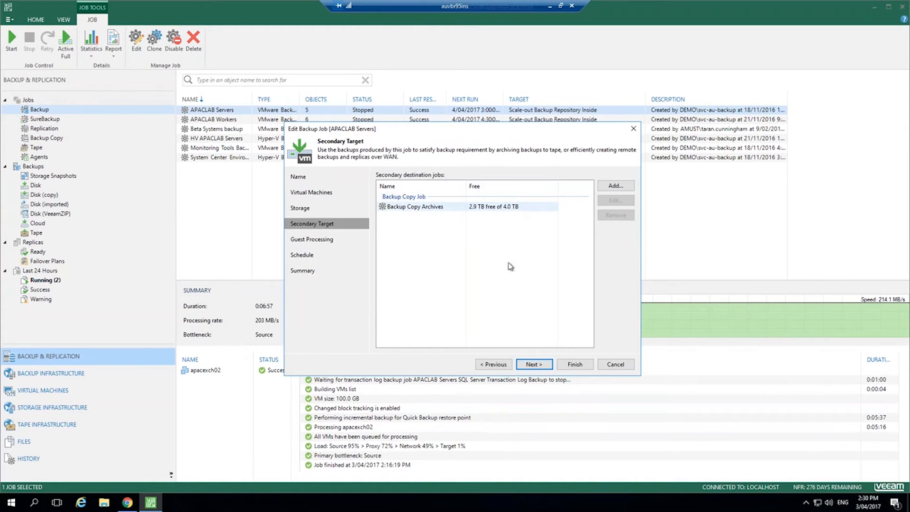
click(537, 367)
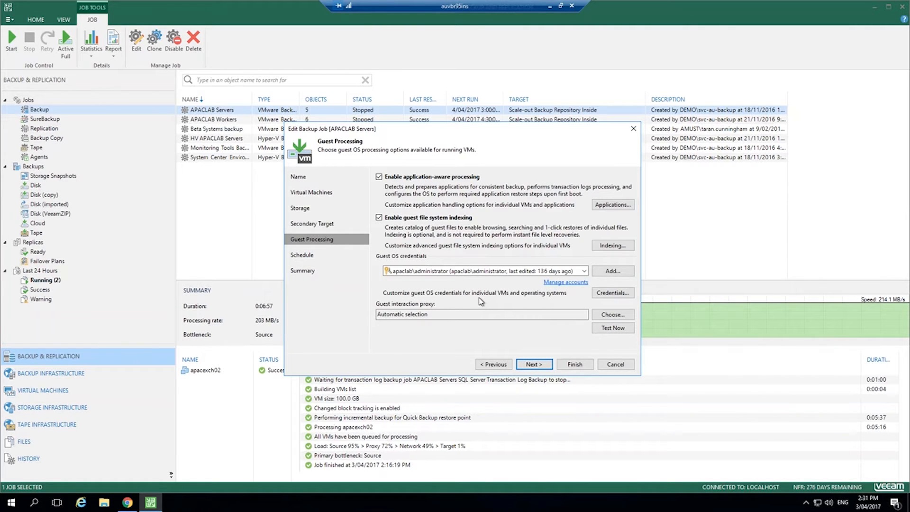
click(616, 208)
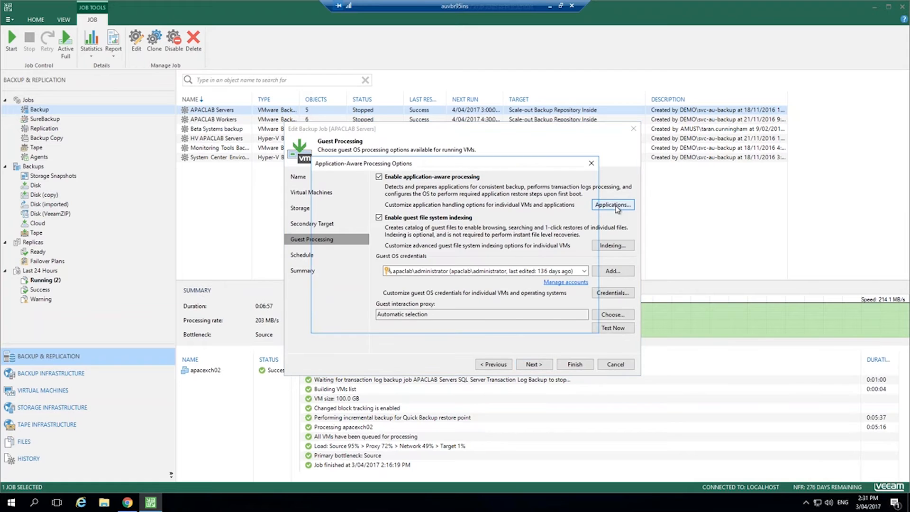
click(346, 210)
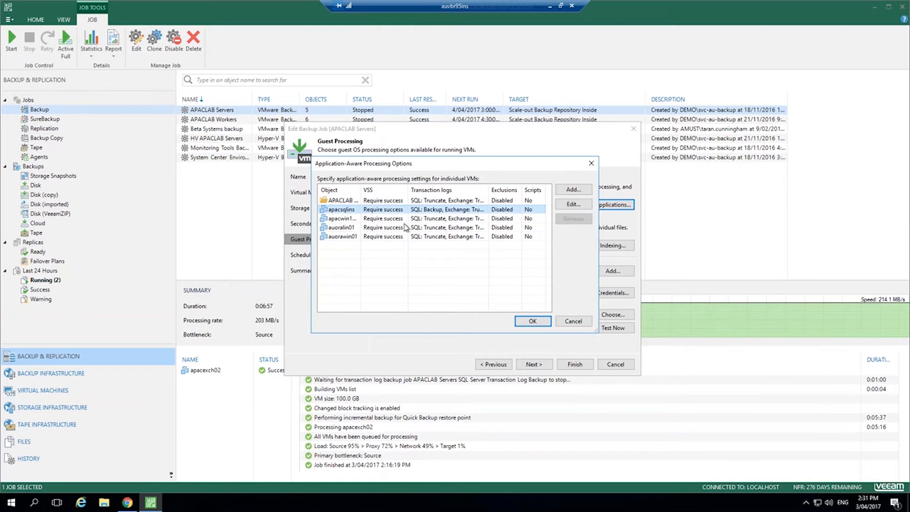
click(578, 207)
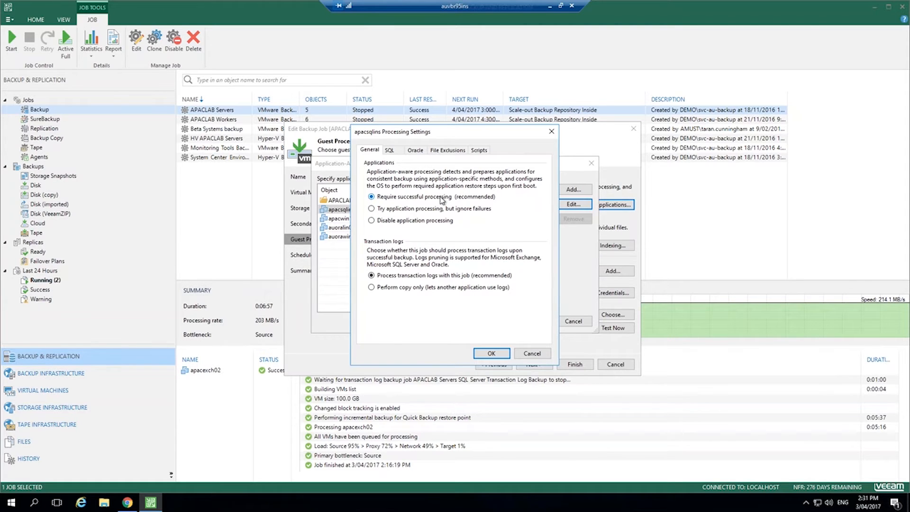
Review the SQL, Oracle, file exclusion and script settings for apacsqlins, and close the application-aware processing options.
click(396, 153)
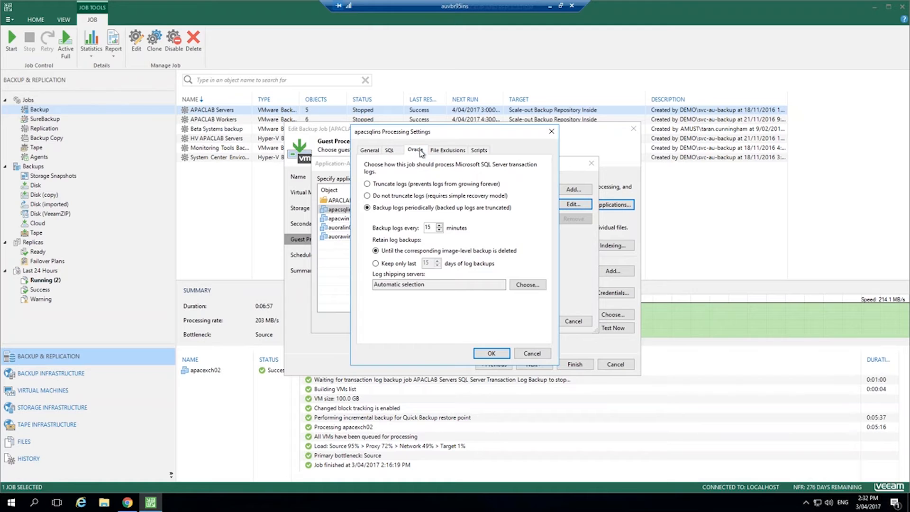
click(416, 150)
click(449, 151)
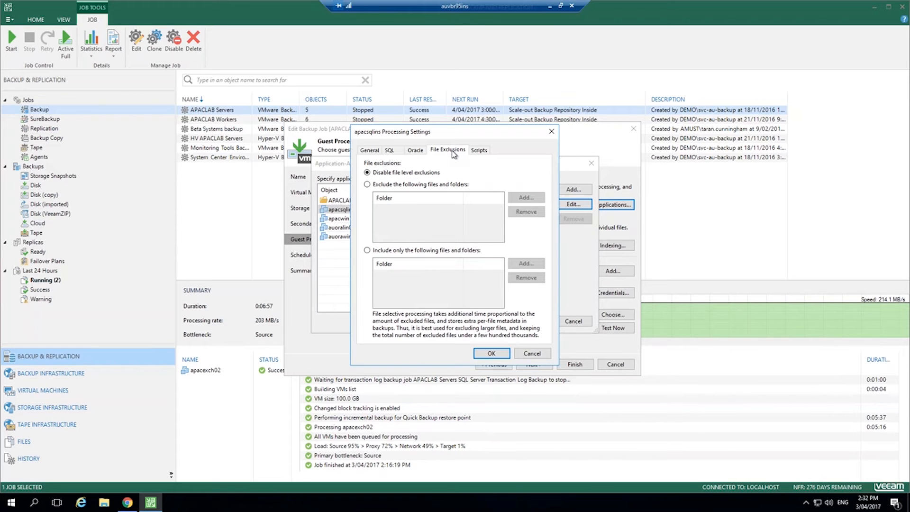
click(487, 152)
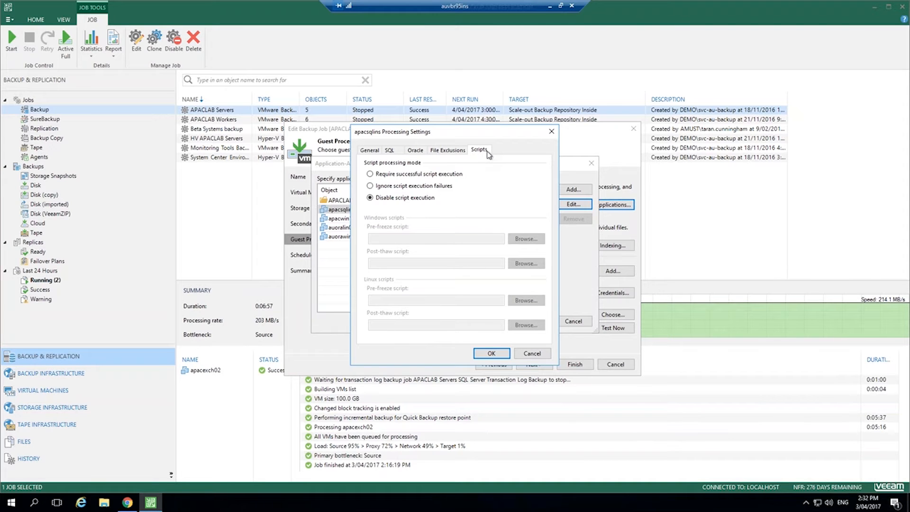
click(491, 353)
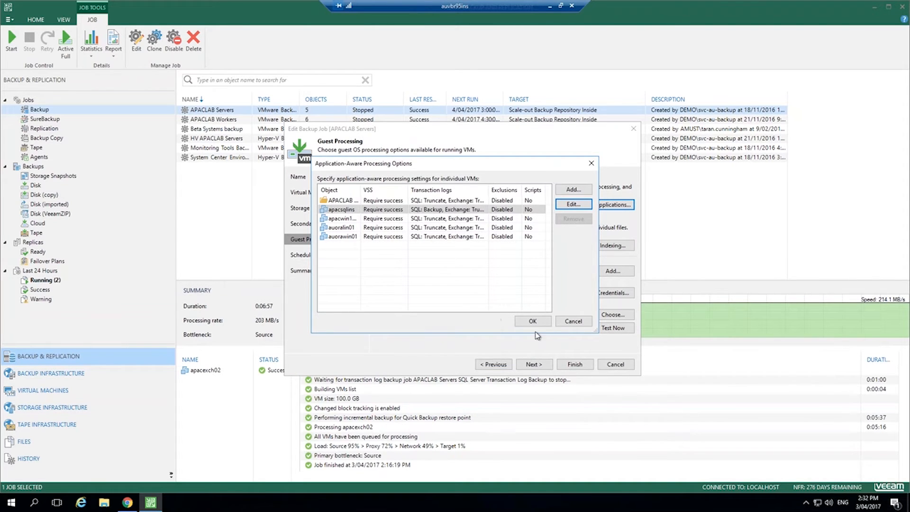
click(573, 321)
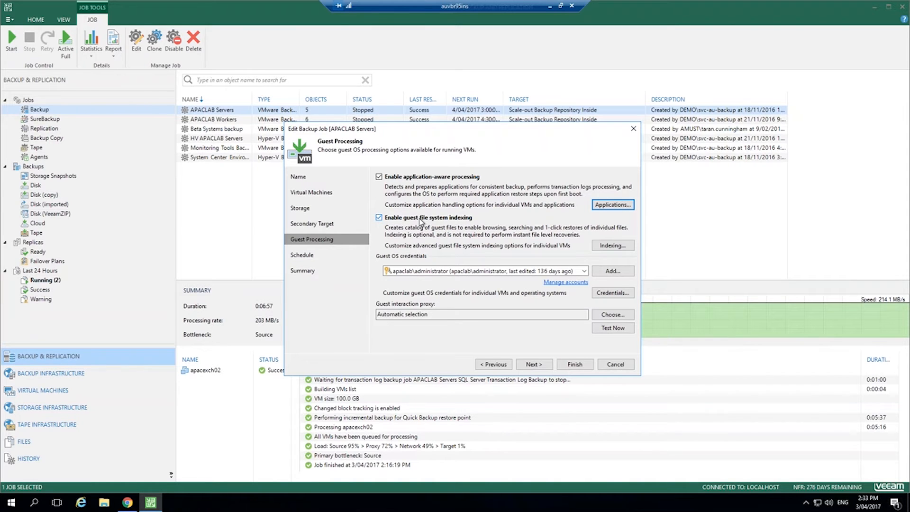
Review the job's schedule, automatic retry and backup window options, and cancel editing the backup job.
click(531, 364)
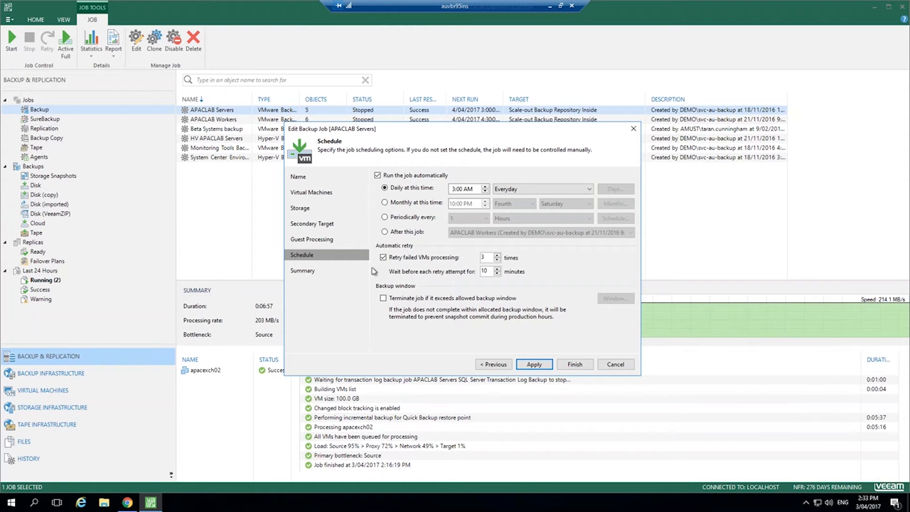
click(614, 365)
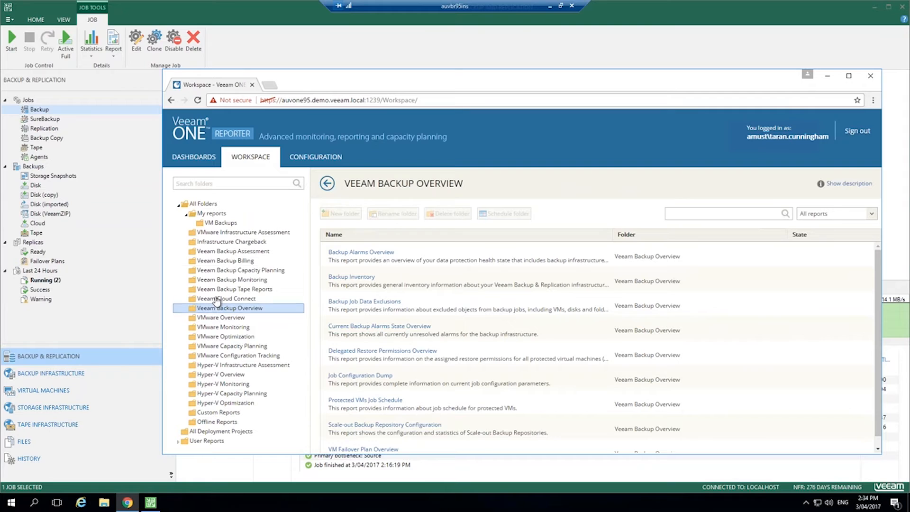
In the Veeam ONE Reporter workspace, browse the VMware and Hyper-V Infrastructure Assessment report folders.
click(231, 234)
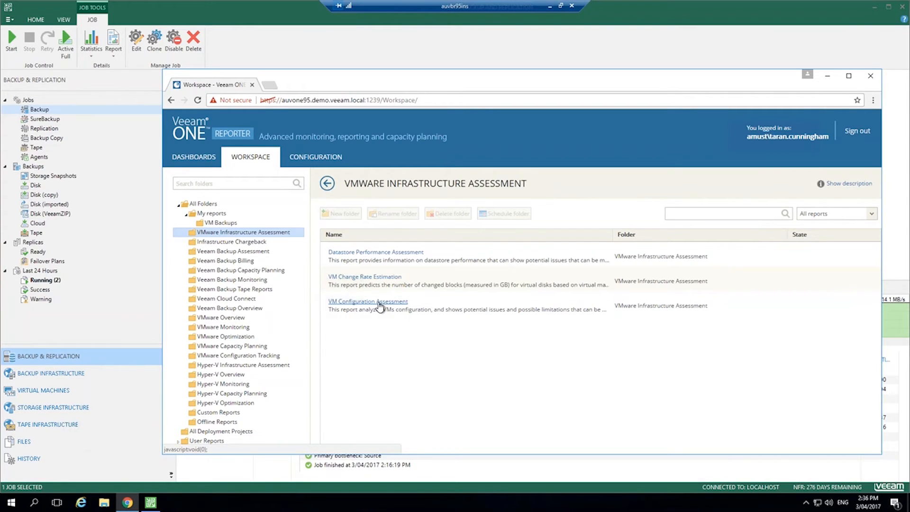
click(242, 365)
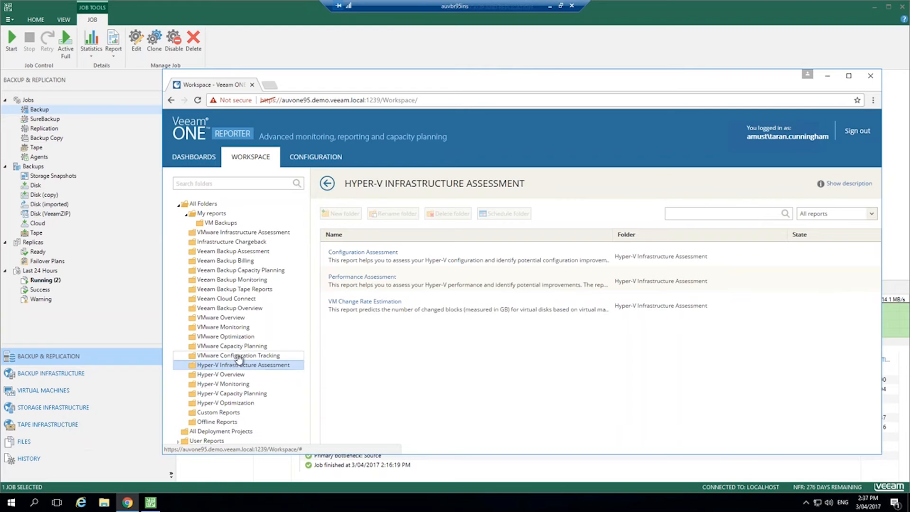
Generate a preview of the Protected VMs Job Schedule report from the Veeam Backup Overview folder with its existing parameters.
click(244, 309)
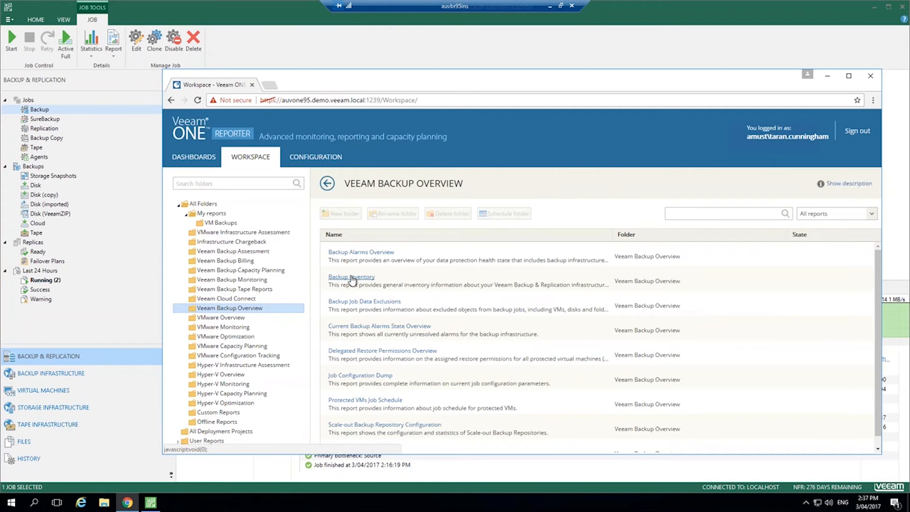
click(379, 400)
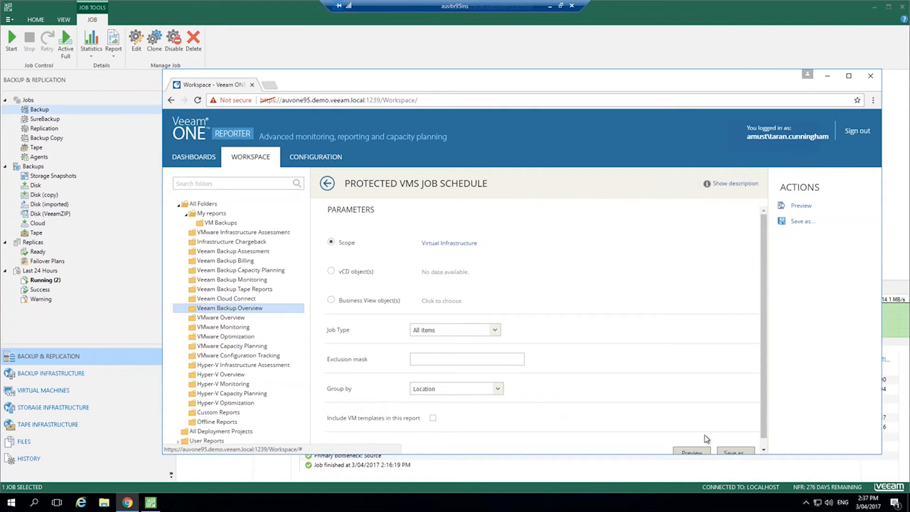
click(690, 452)
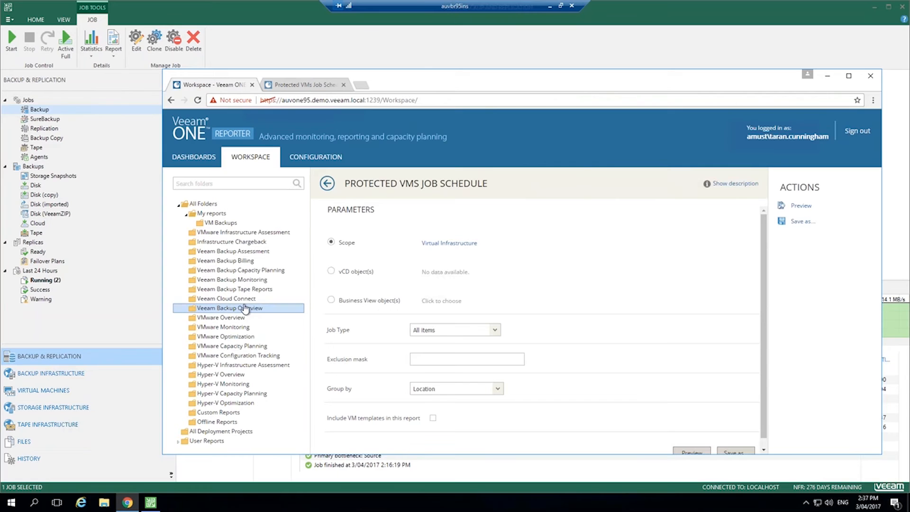
Browse the Veeam Backup Overview and Veeam Backup Tape Reports folders, and examine the Protected VMs Job Schedule report's parameters and summary charts.
click(227, 307)
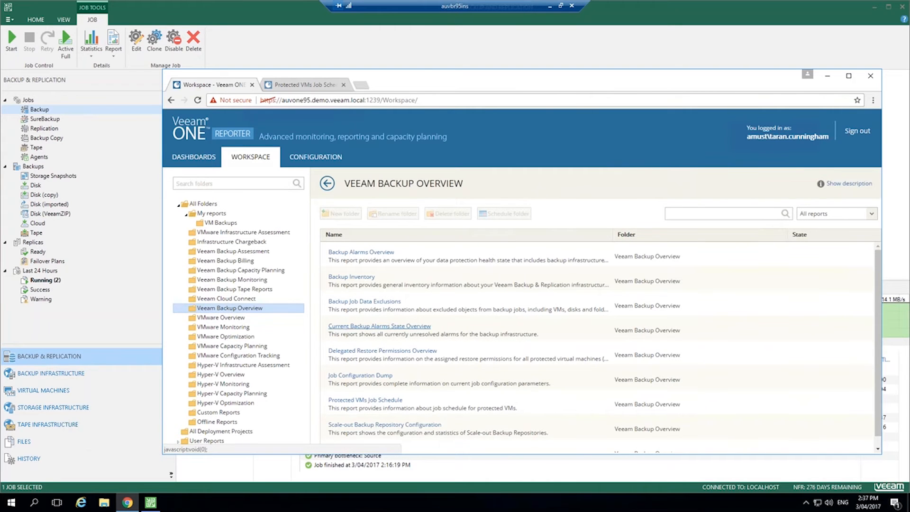
click(245, 290)
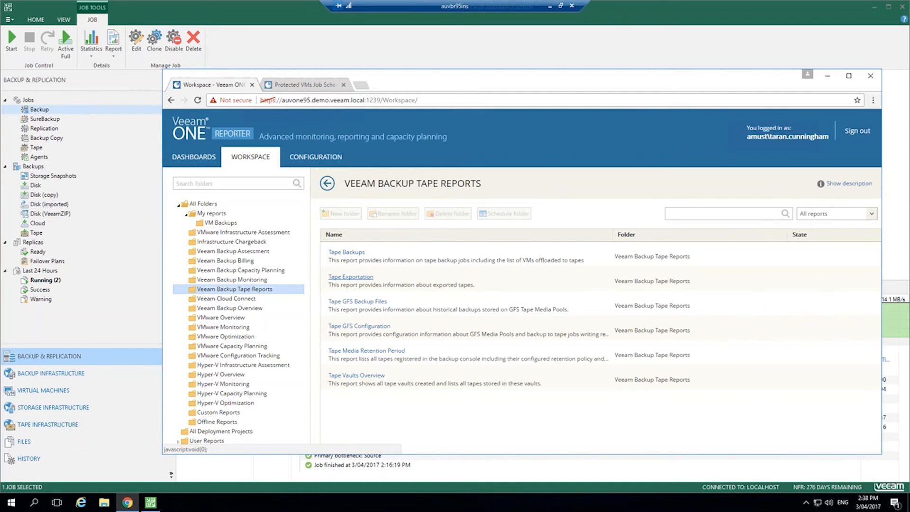
click(315, 85)
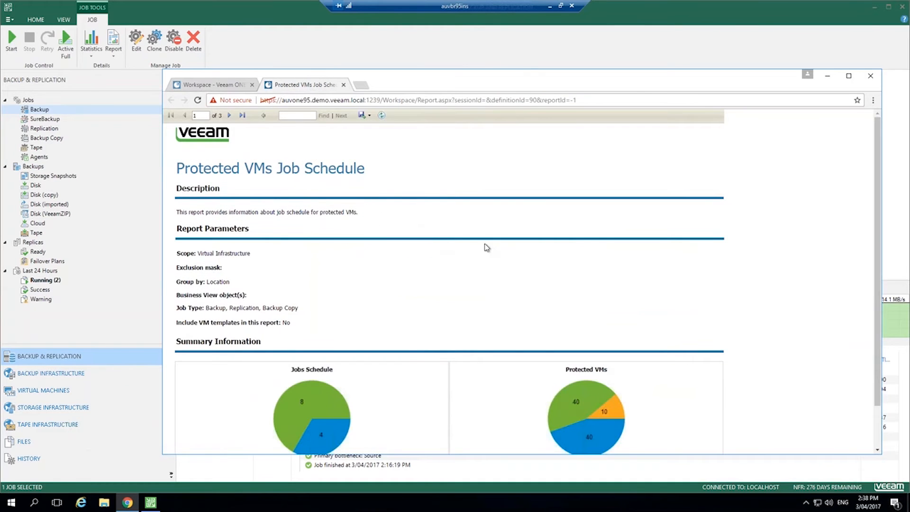
scroll(449, 209, down, 1)
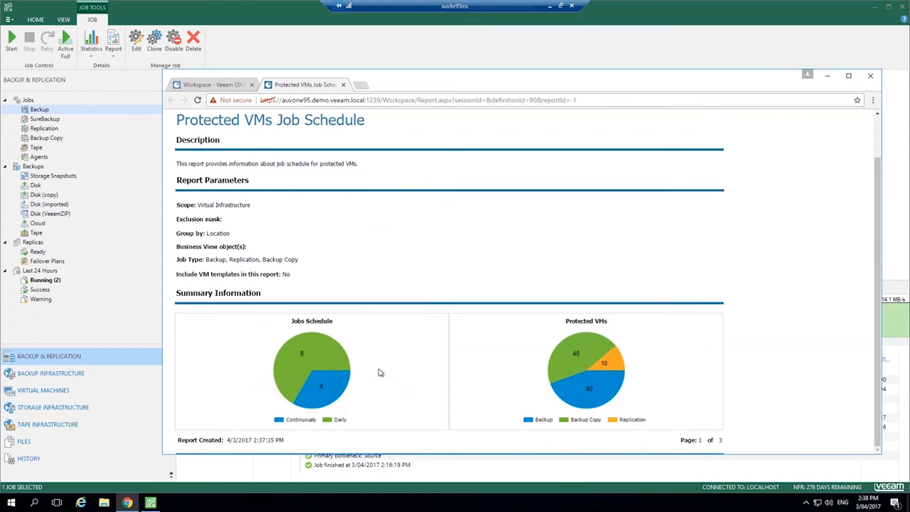
Examine the job schedule details for the protected VMs on pages 2 and 3 of the Protected VMs Job Schedule report.
scroll(269, 168, up, 1)
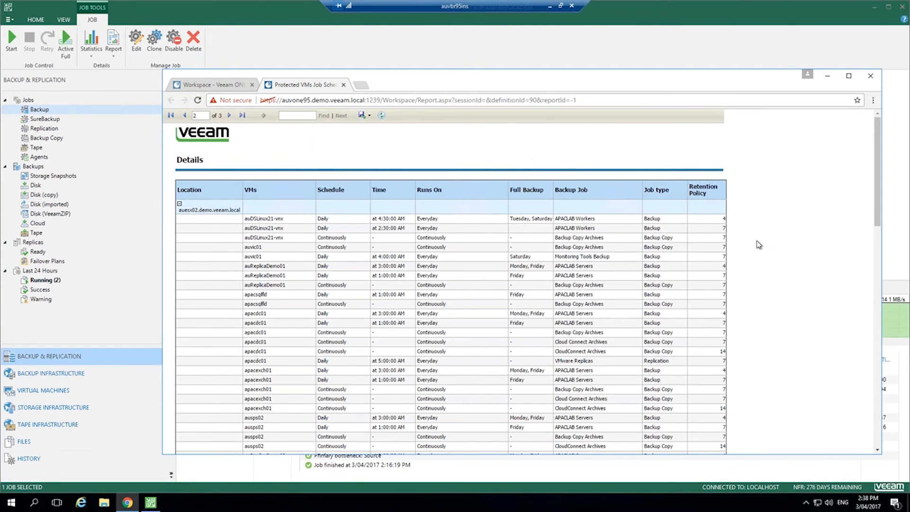
scroll(757, 234, down, 1)
scroll(758, 234, down, 1)
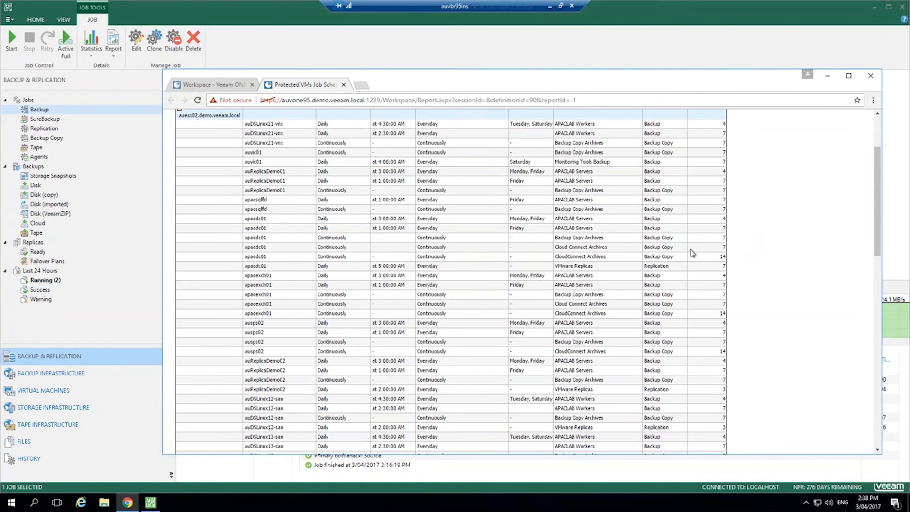
scroll(653, 264, down, 10)
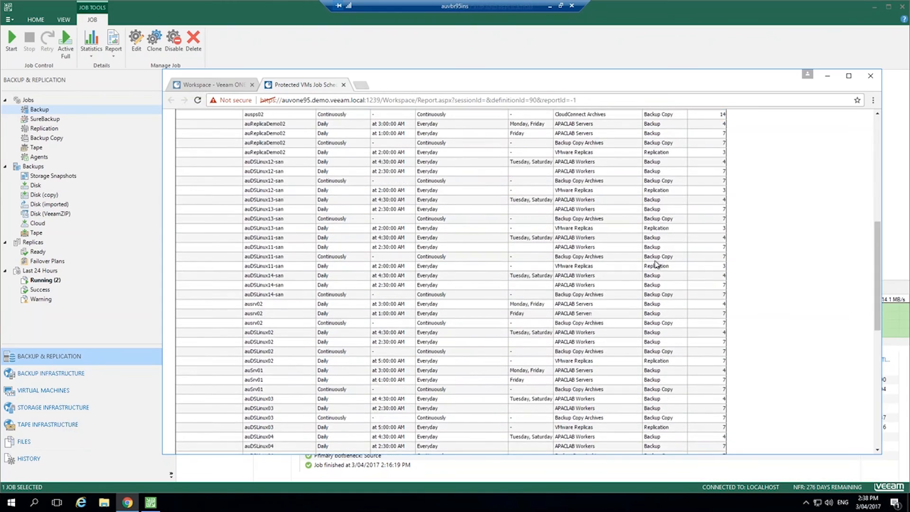
scroll(649, 252, up, 9)
scroll(646, 249, down, 9)
scroll(647, 247, up, 10)
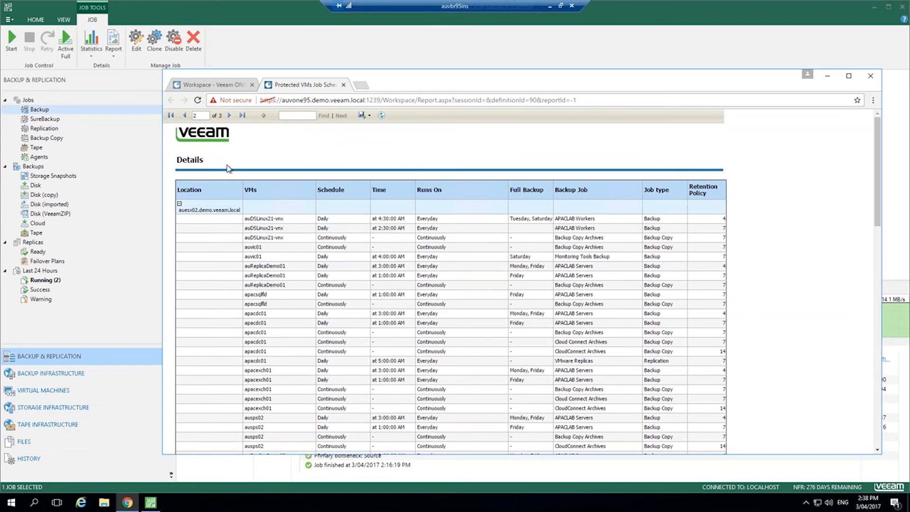
click(229, 115)
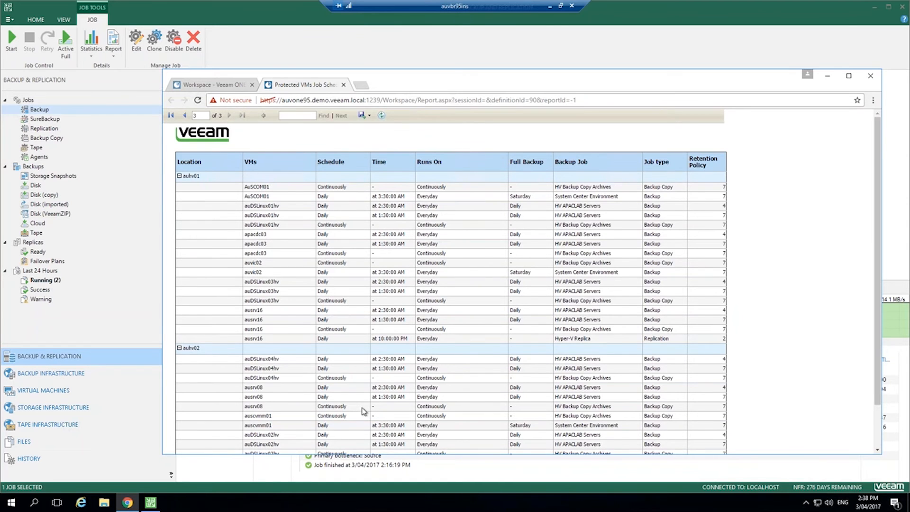
scroll(351, 399, down, 2)
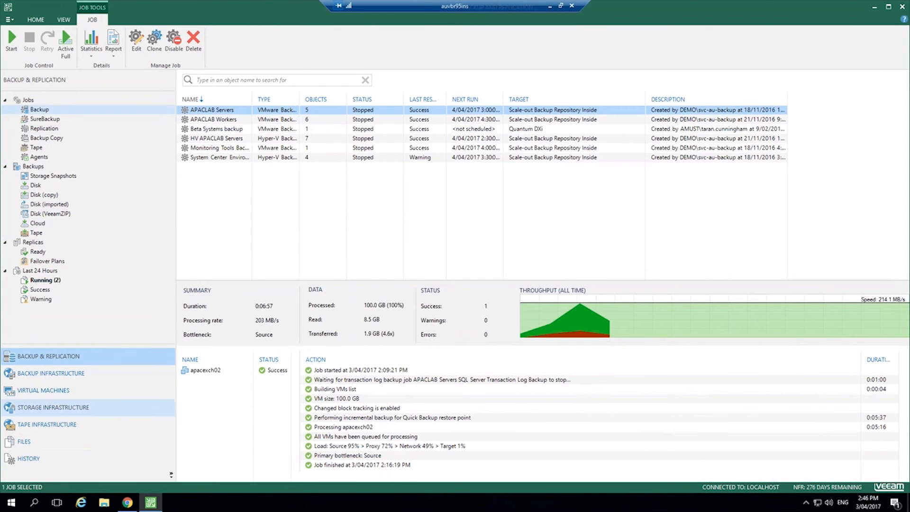
View the Microsoft Windows managed servers in the backup infrastructure, and return to the tape infrastructure overview.
click(47, 424)
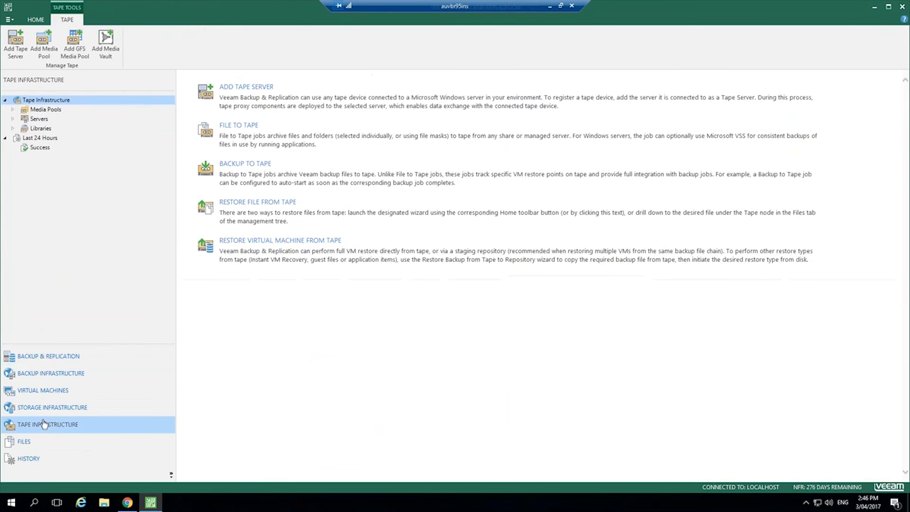
click(52, 373)
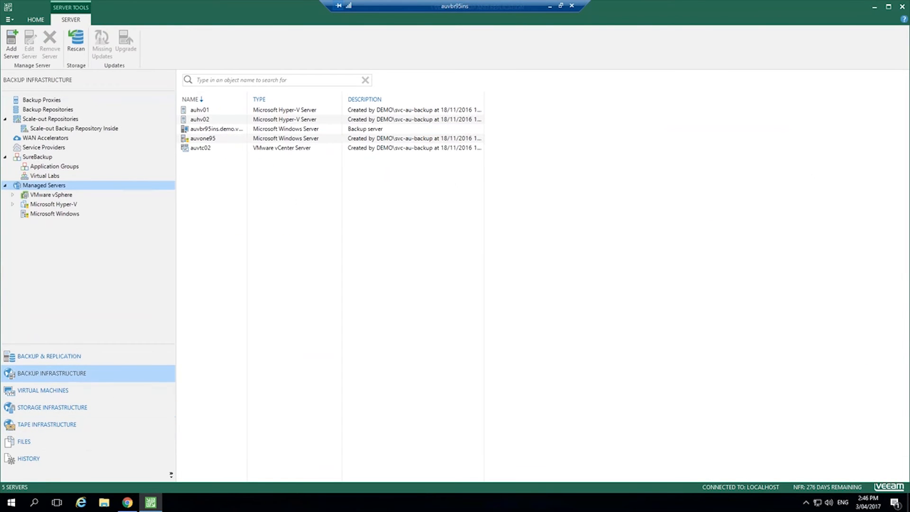
click(54, 214)
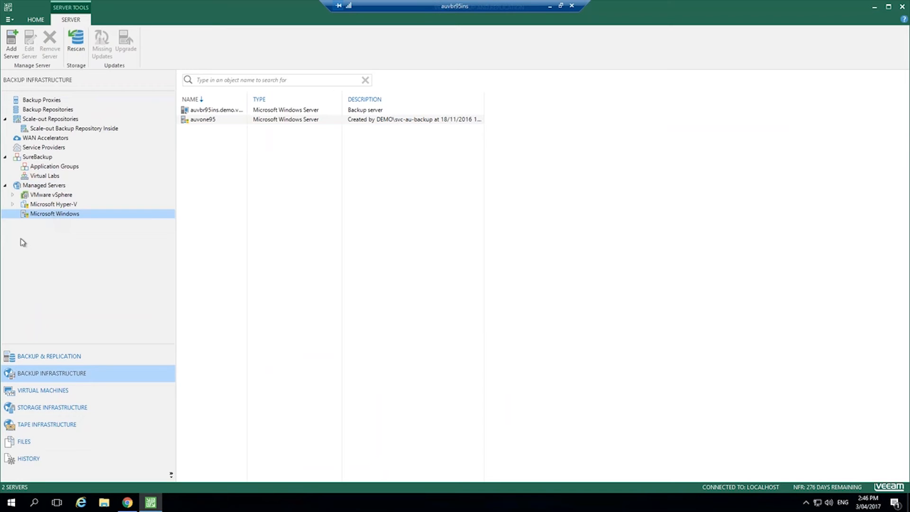
click(33, 422)
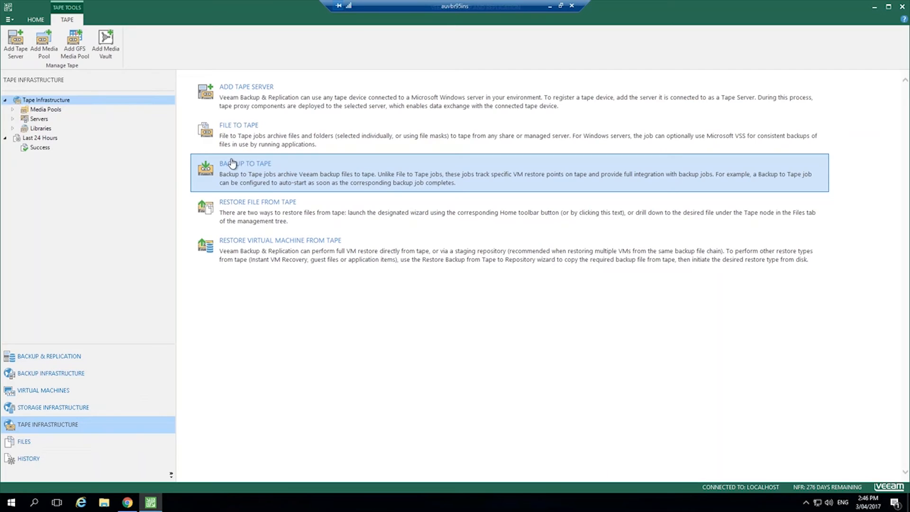
Open the properties of Inside Media Pool under Media Pools and review its name and assigned tapes.
click(13, 110)
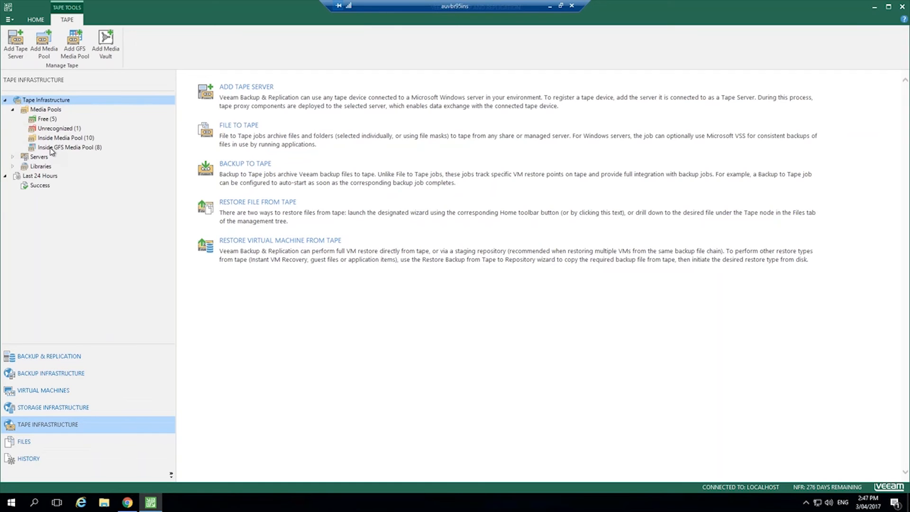
click(61, 139)
right_click(62, 139)
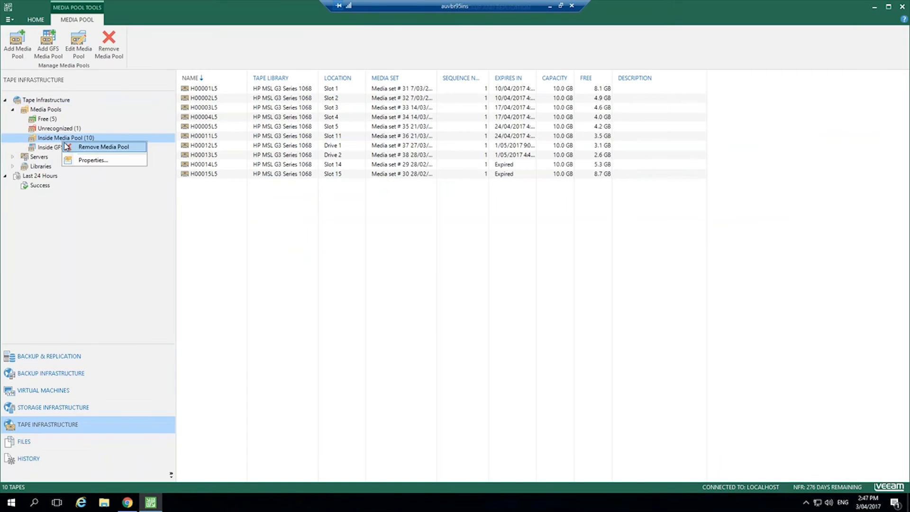
click(90, 160)
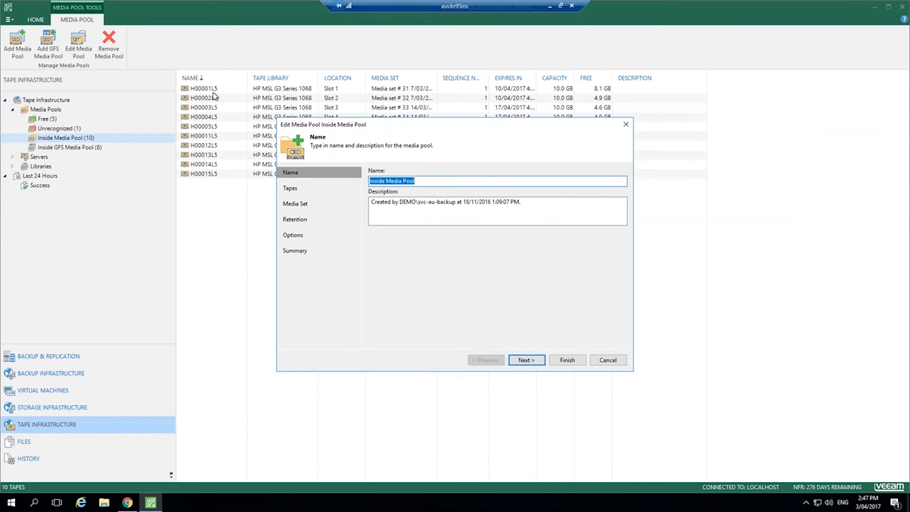
click(526, 360)
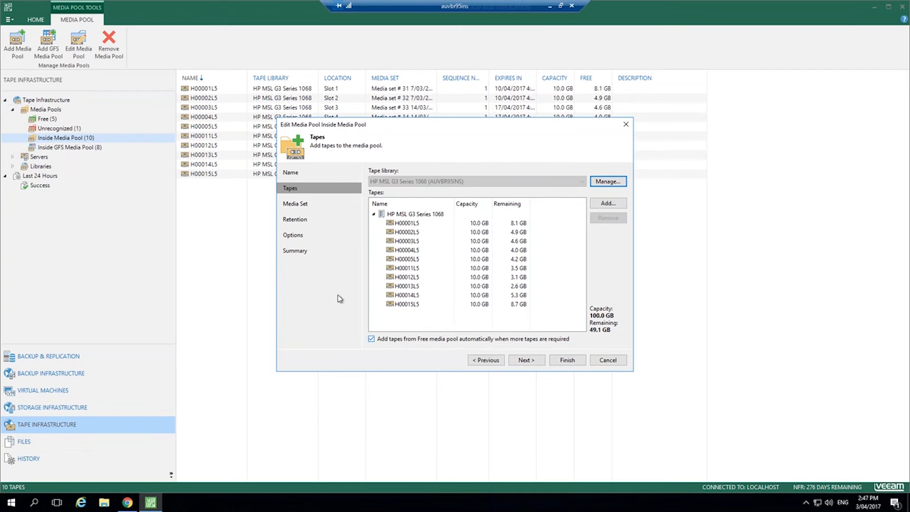
Review the media set naming and automatic creation schedule of Inside Media Pool, including its chosen days.
click(527, 361)
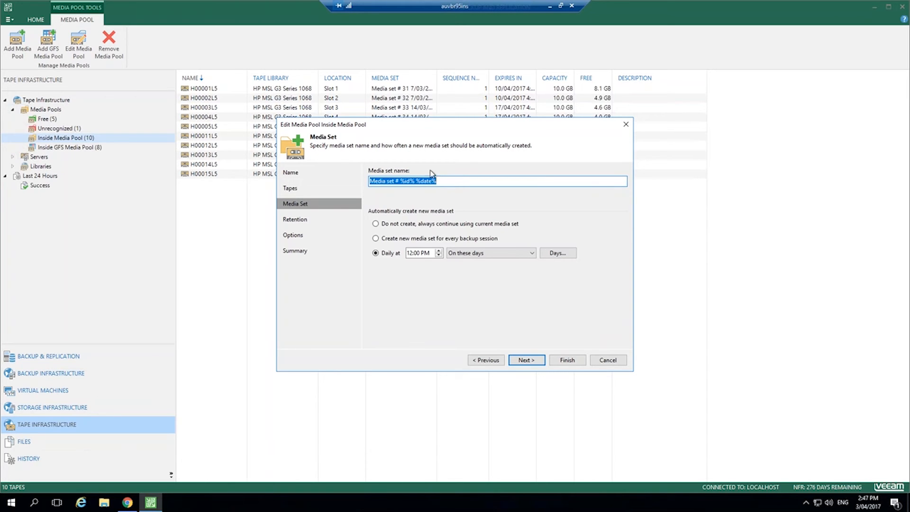
click(553, 256)
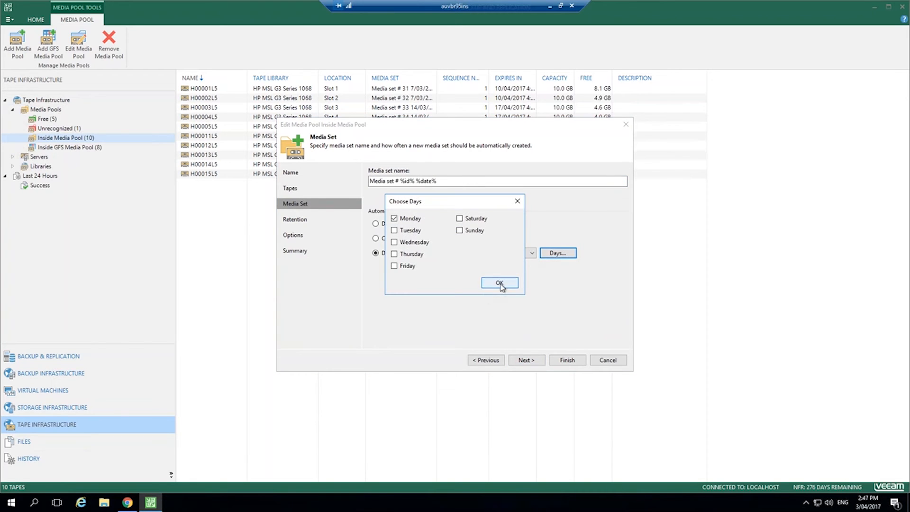
click(500, 283)
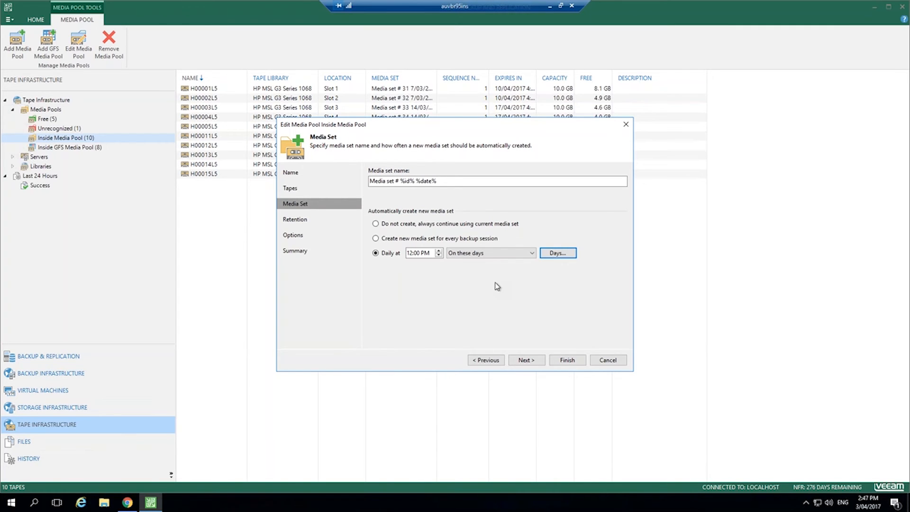
Review the media pool's retention and parallel processing options, and exit editing without applying changes.
click(526, 361)
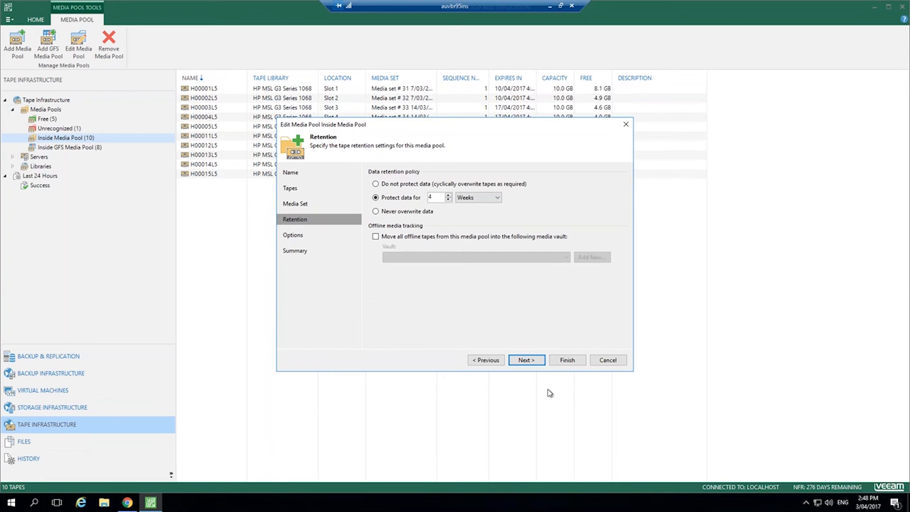
click(529, 362)
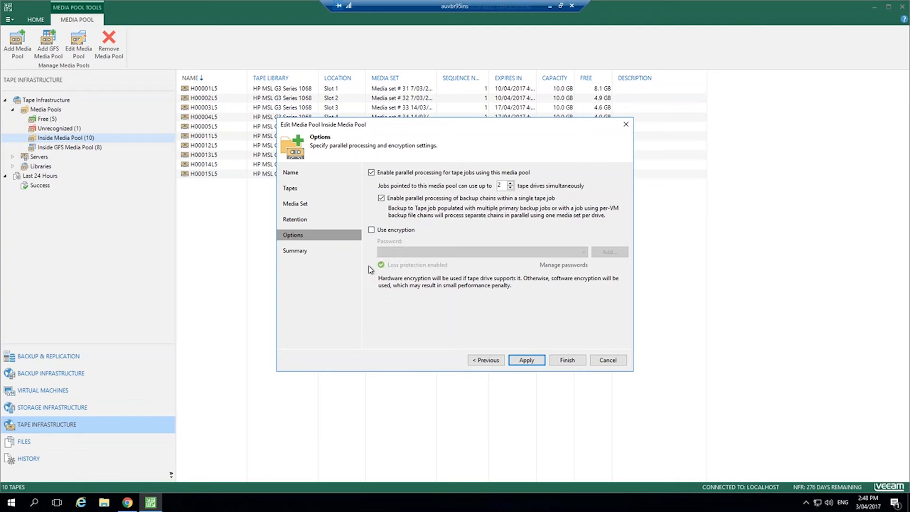
click(481, 360)
click(481, 360)
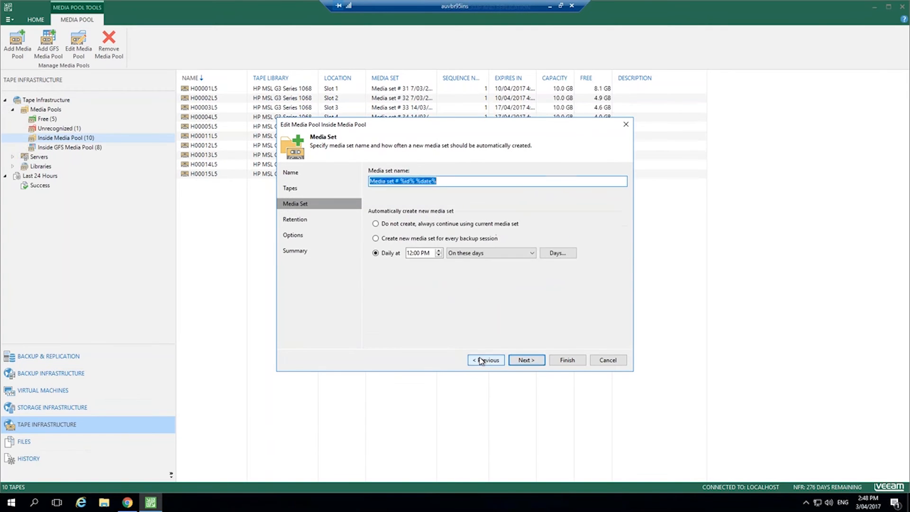
click(481, 361)
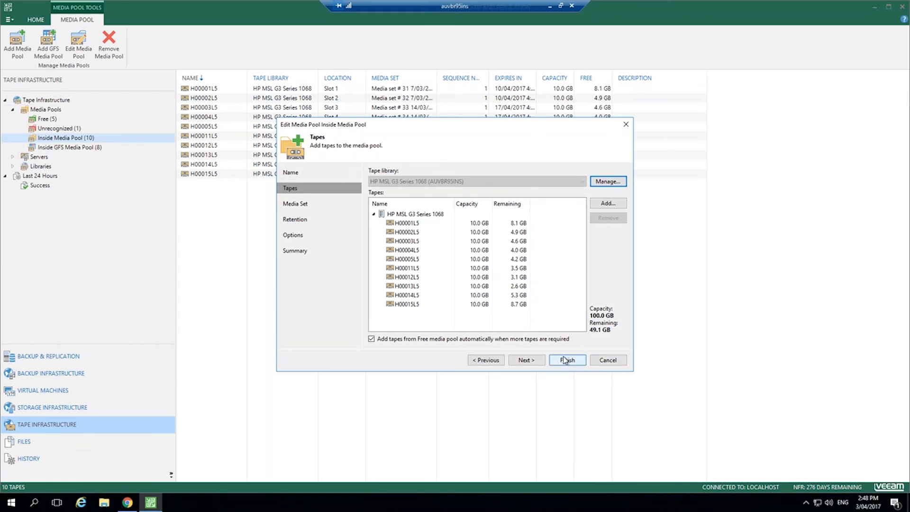
click(606, 360)
click(460, 259)
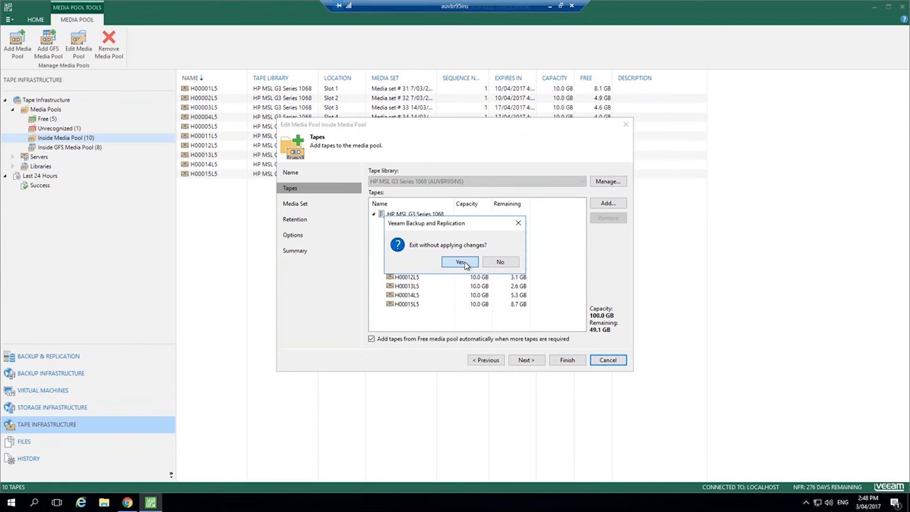
Open the properties of Inside GFS Media Pool and review its name and assigned tapes.
click(76, 148)
right_click(75, 149)
key(Escape)
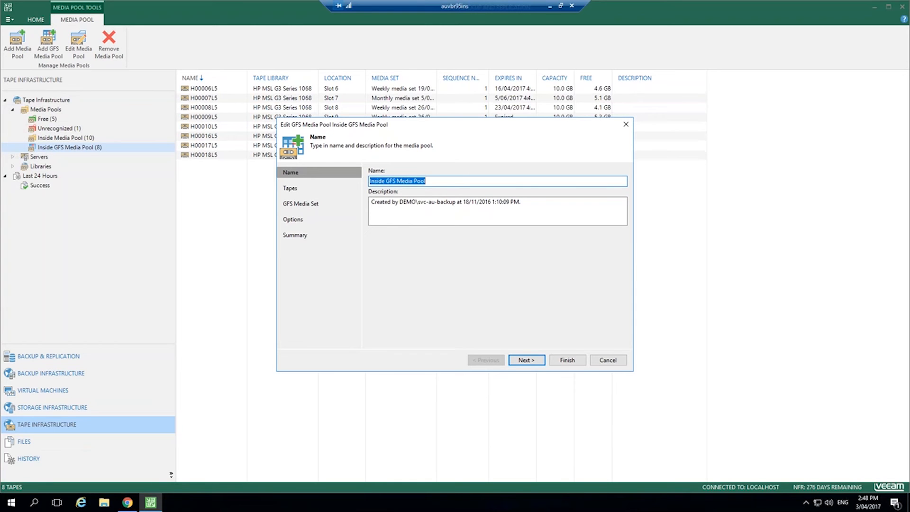
click(526, 360)
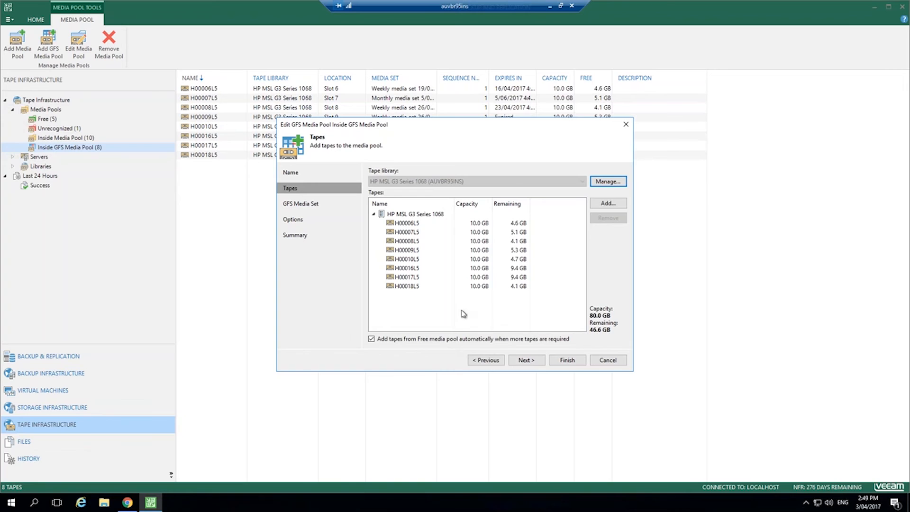
Review the GFS media set protection periods and the advanced weekly, monthly, quarterly and yearly settings, leaving the advanced settings without saving.
click(524, 361)
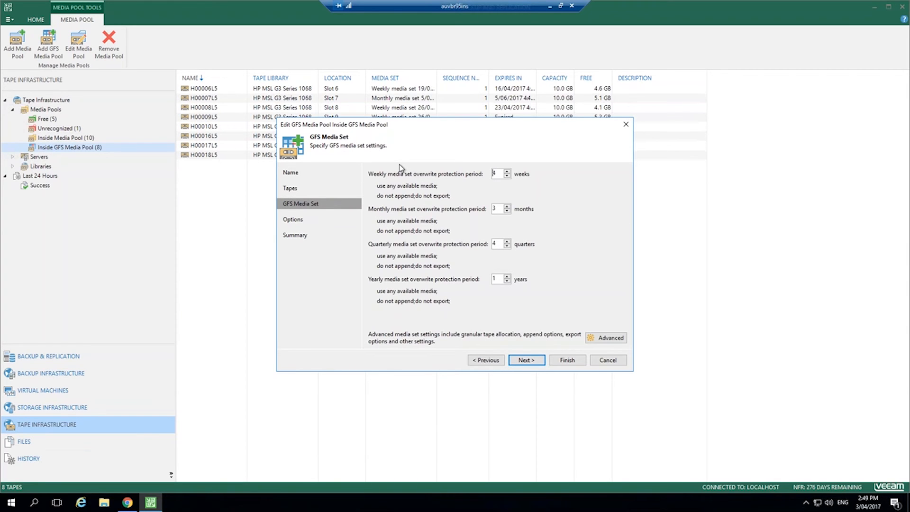
click(608, 338)
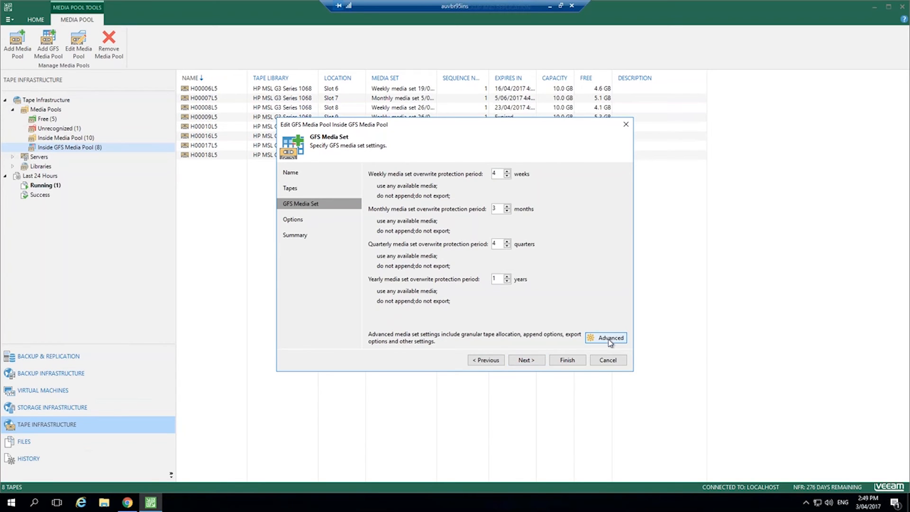
click(605, 337)
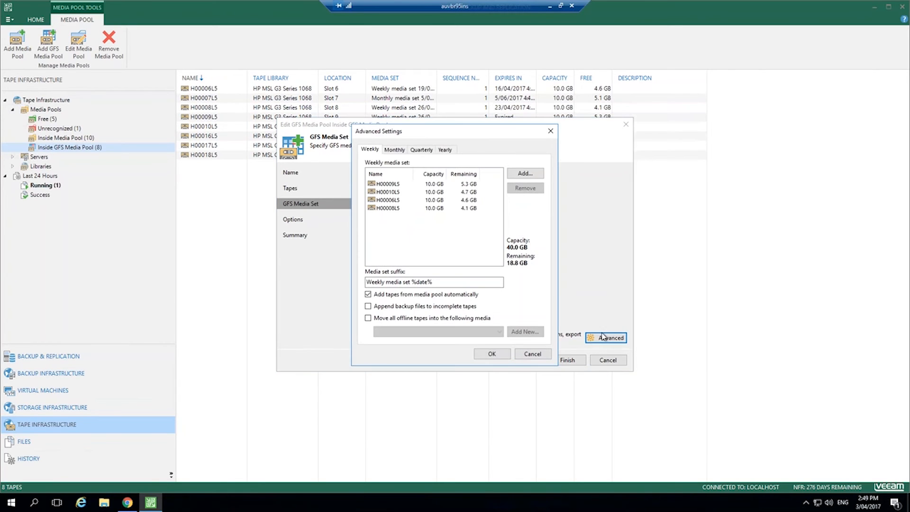
click(388, 151)
click(422, 150)
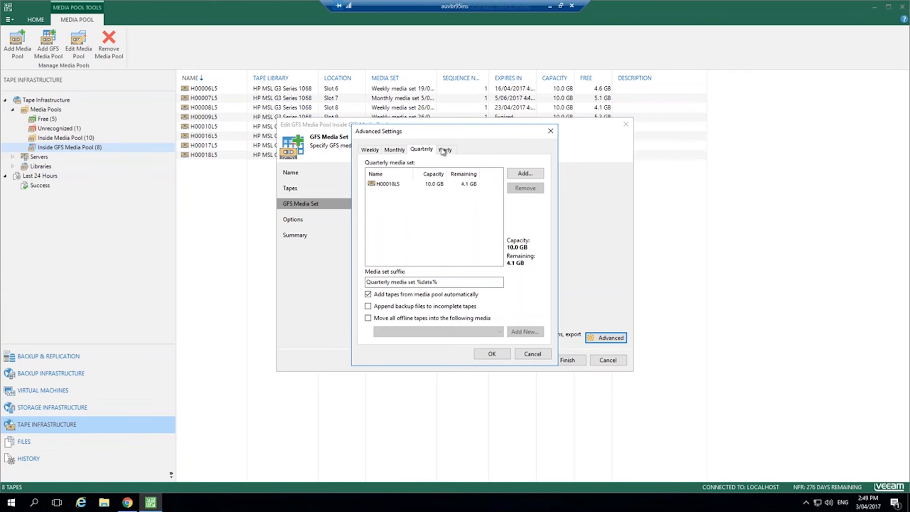
click(445, 149)
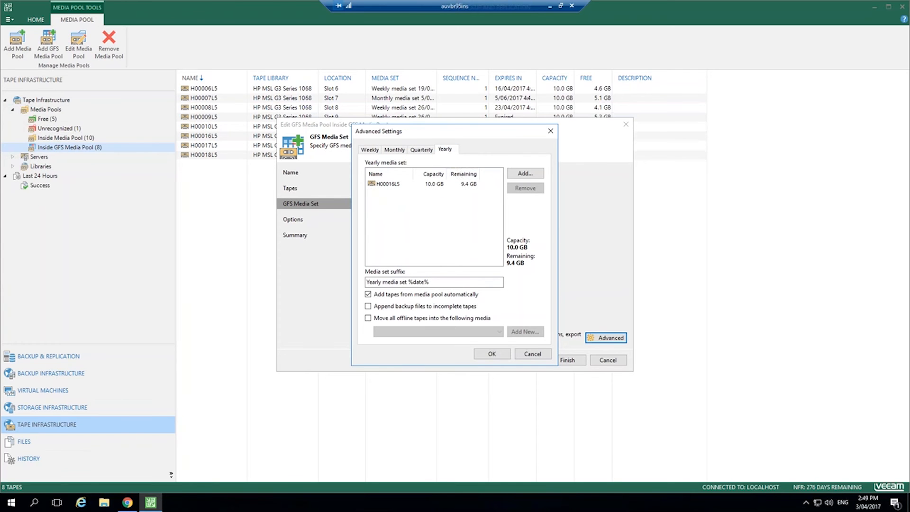
click(538, 356)
Check the encryption option of the GFS media pool, and exit editing without applying changes.
click(525, 363)
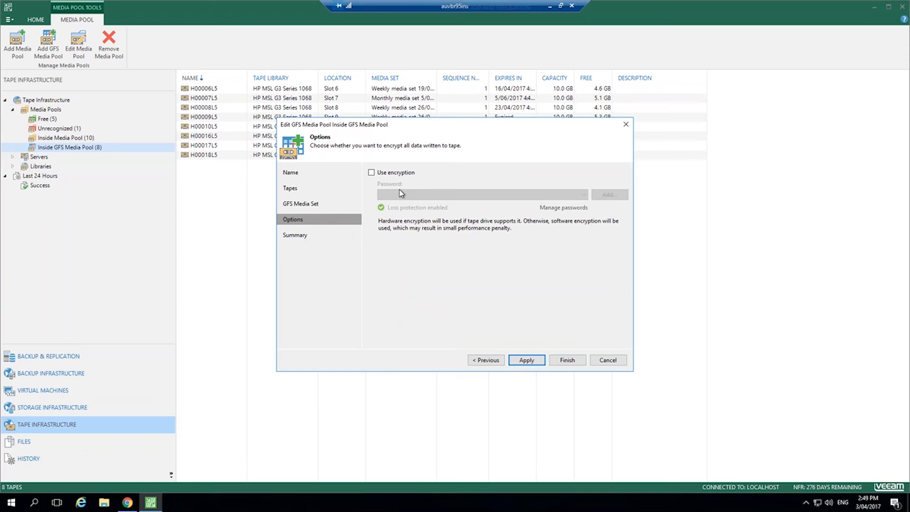
click(608, 360)
click(457, 262)
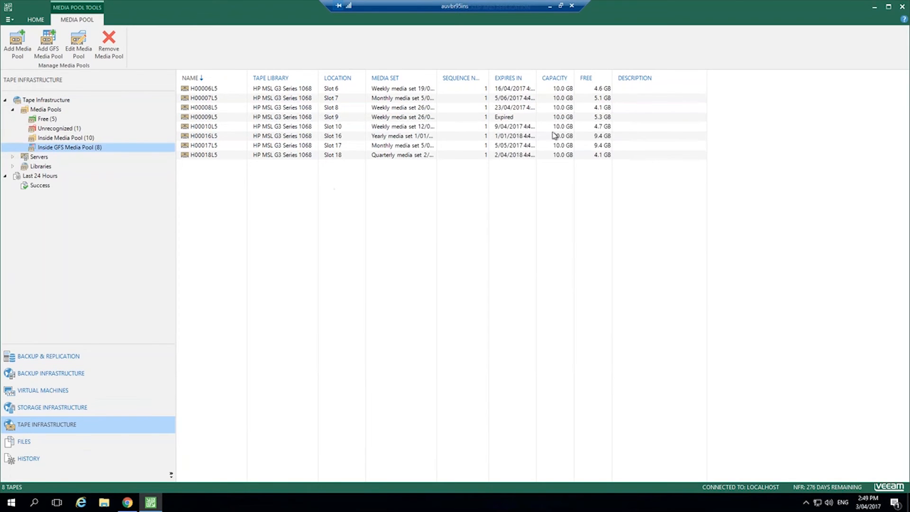
List the tapes in Inside Media Pool and select tape H00014L5 to examine its expiry.
click(47, 138)
click(313, 165)
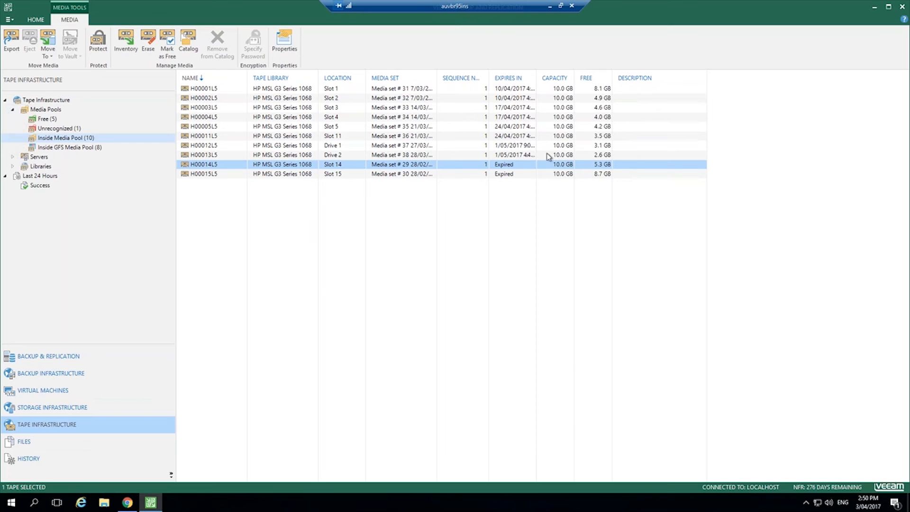
View the registered tape servers and tape libraries, and return to the Backup & Replication view.
click(13, 157)
click(43, 157)
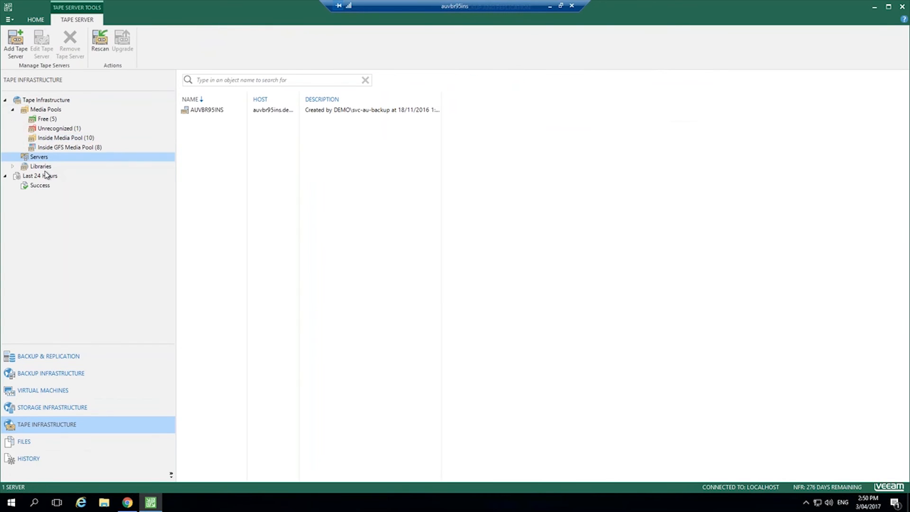
click(45, 167)
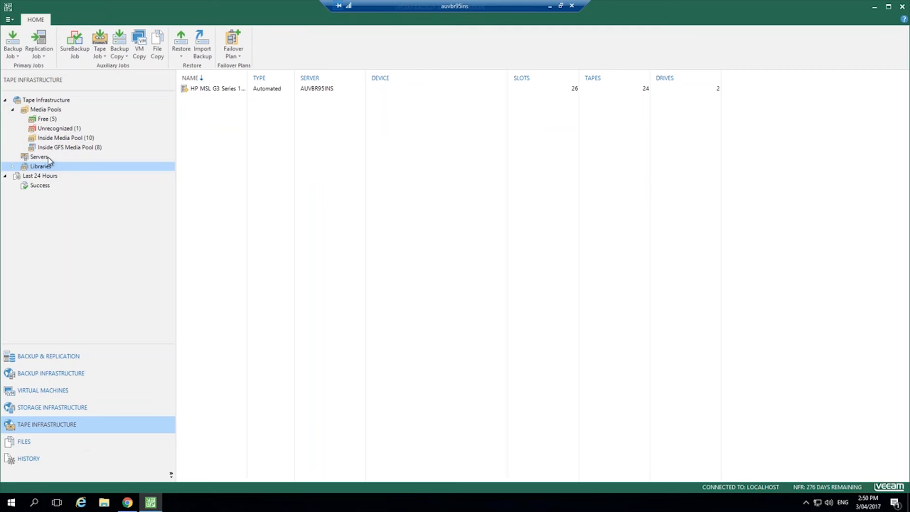
click(51, 356)
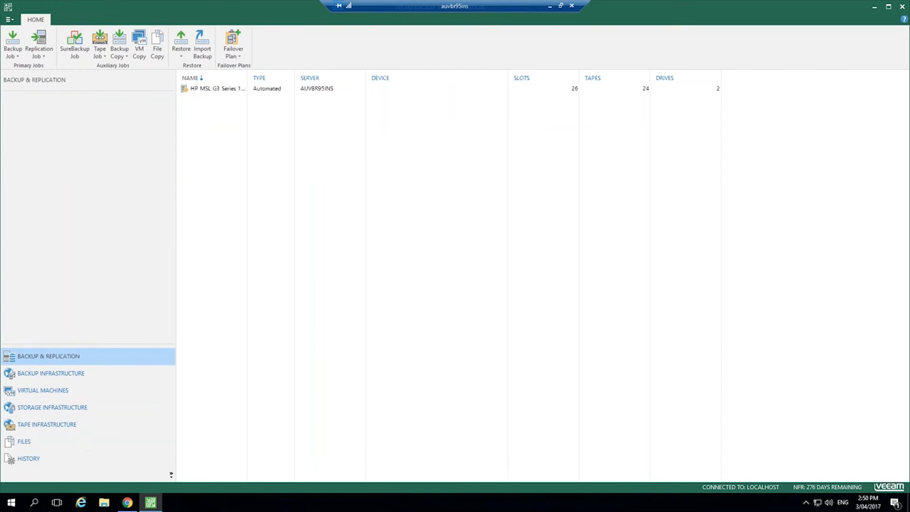
Open the APACLAB Workers Tape job for editing and review its backup files and the source types that can be added.
click(37, 148)
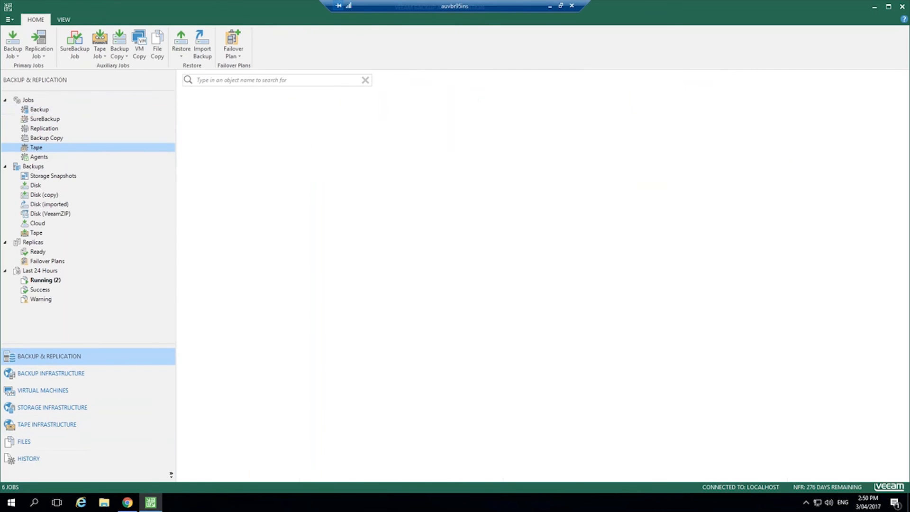
click(236, 110)
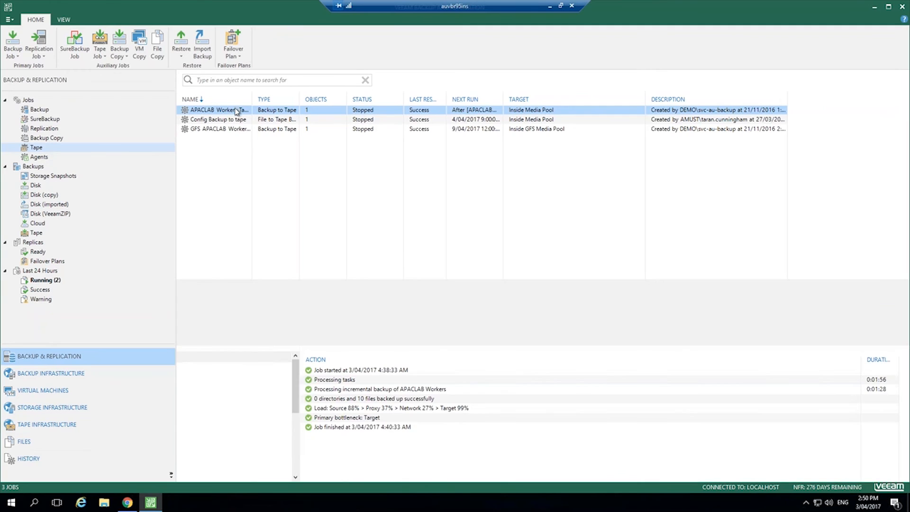
right_click(236, 110)
click(258, 192)
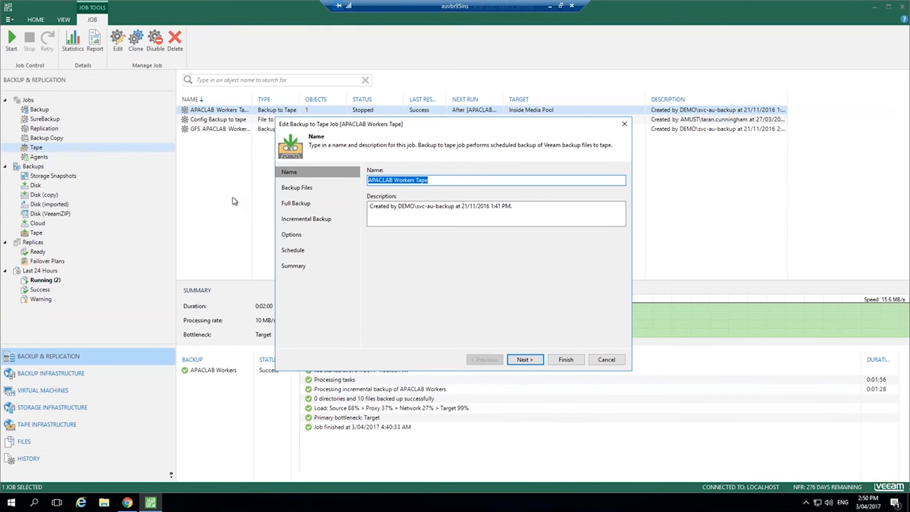
click(536, 363)
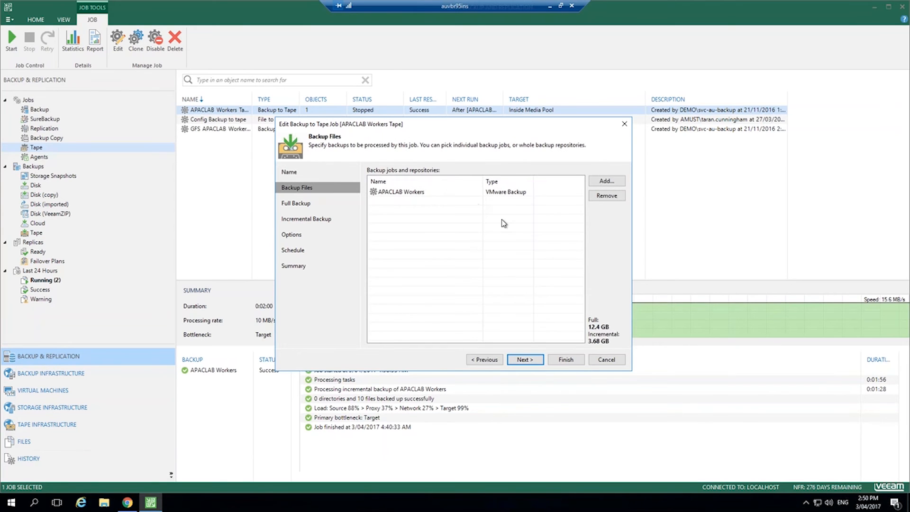
click(596, 185)
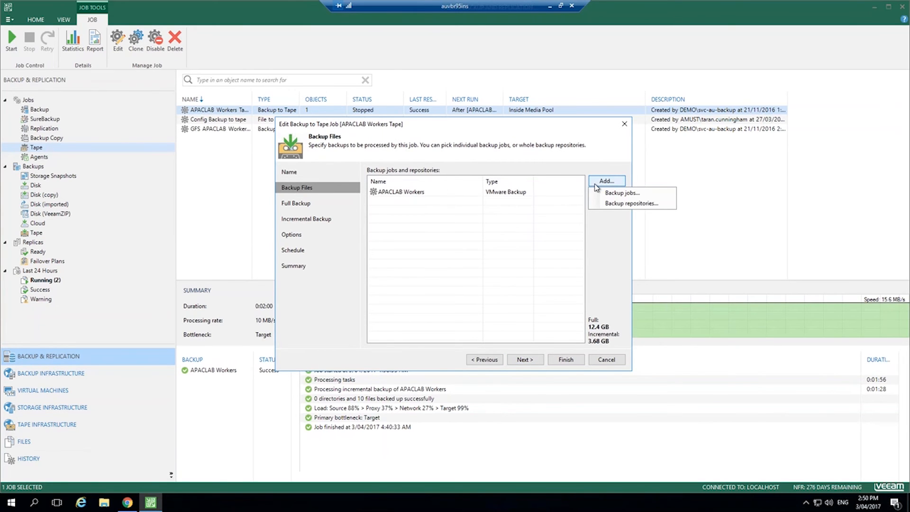
click(609, 240)
Review the tape job's full backup media pool and virtual full schedule, cancel the schedule dialog, and check the incremental backup settings.
click(508, 363)
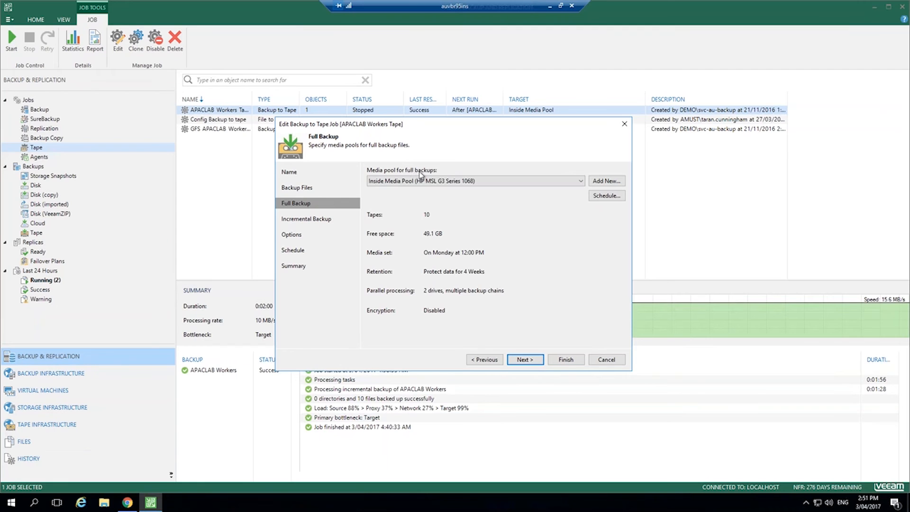
click(606, 195)
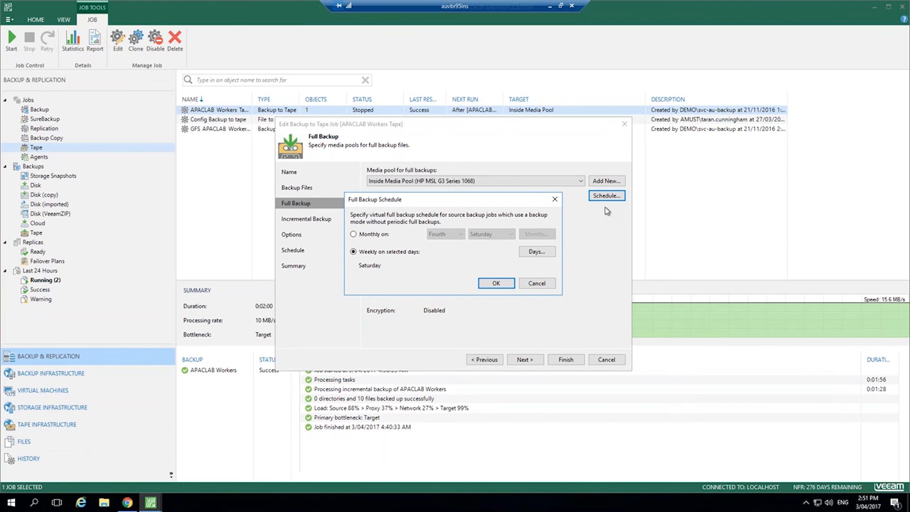
click(536, 284)
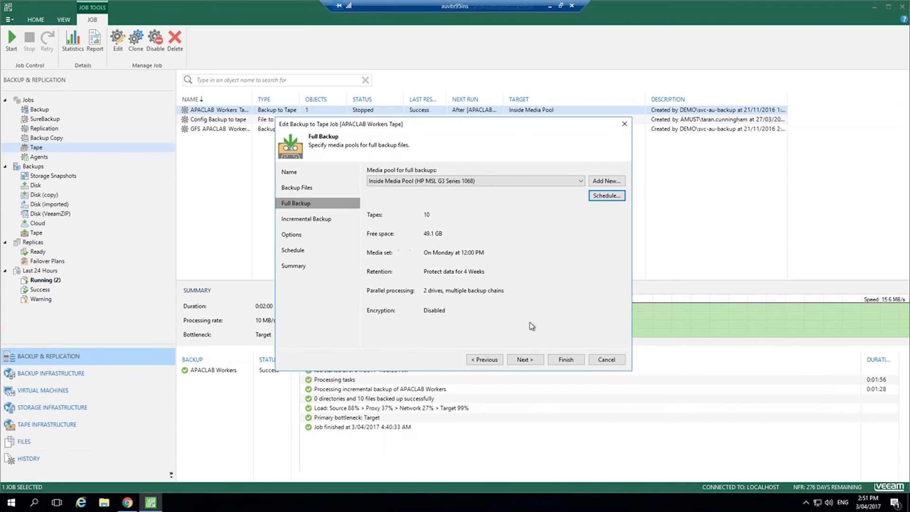
click(525, 361)
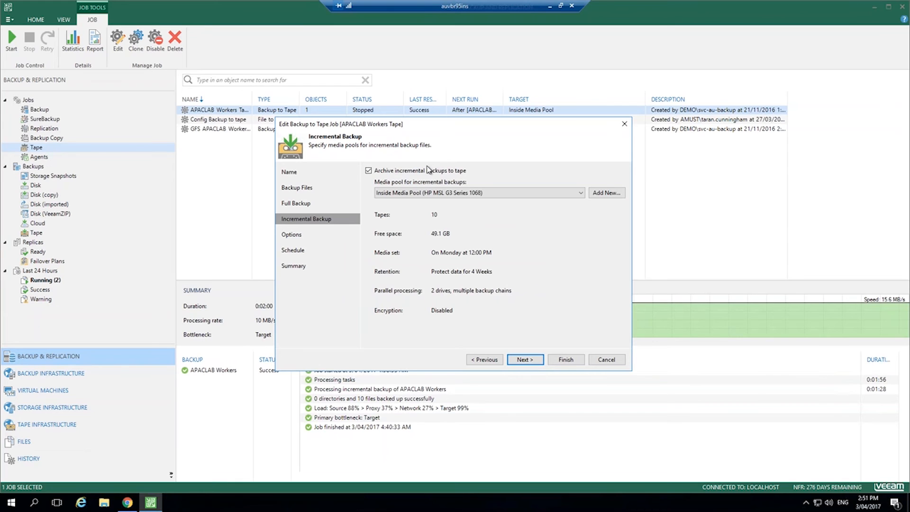
Review the tape job's media automation options and its advanced notification, compression and script settings, closing the advanced settings without saving.
click(527, 361)
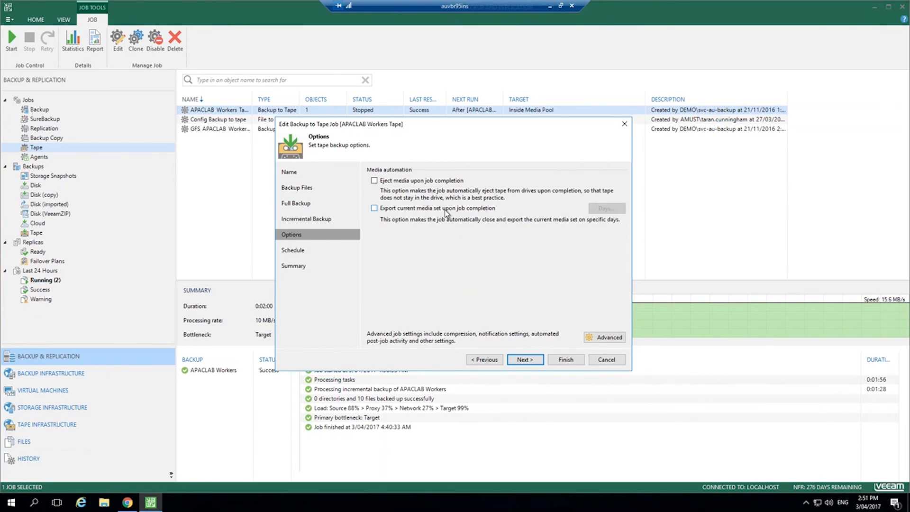
click(602, 339)
click(605, 336)
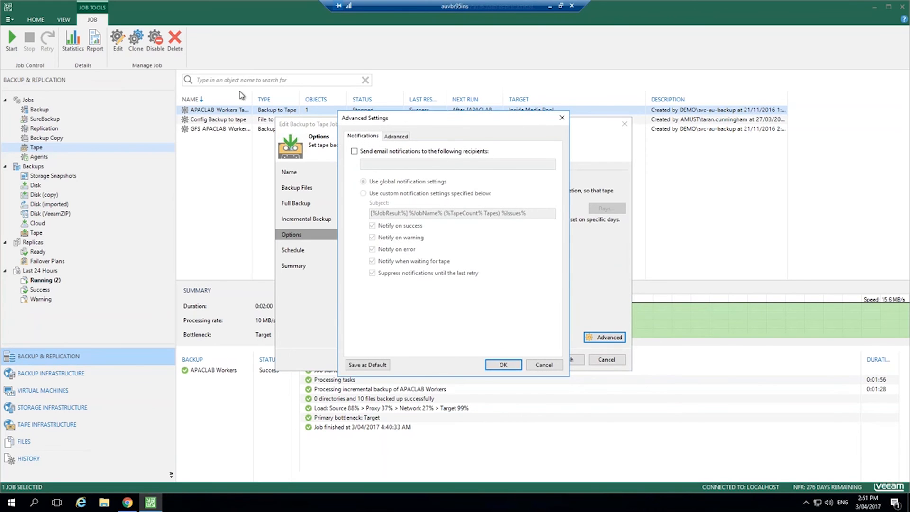
click(396, 136)
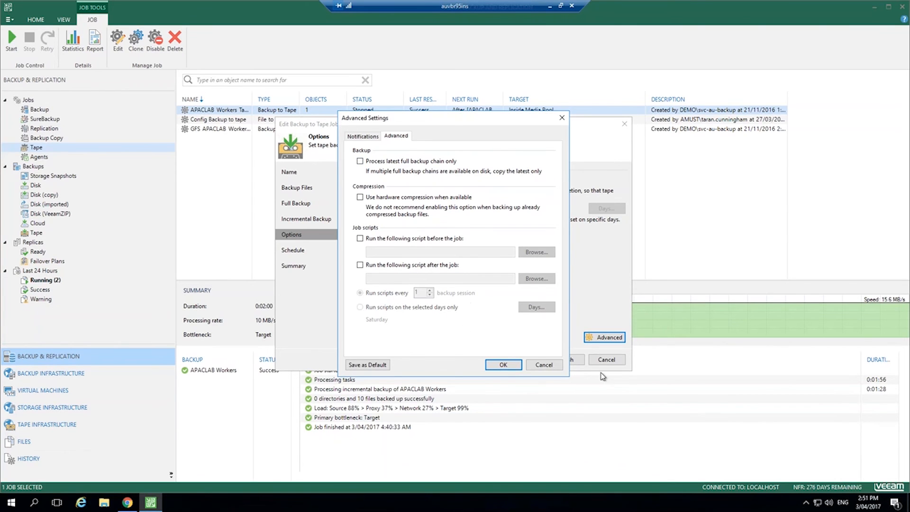
click(544, 365)
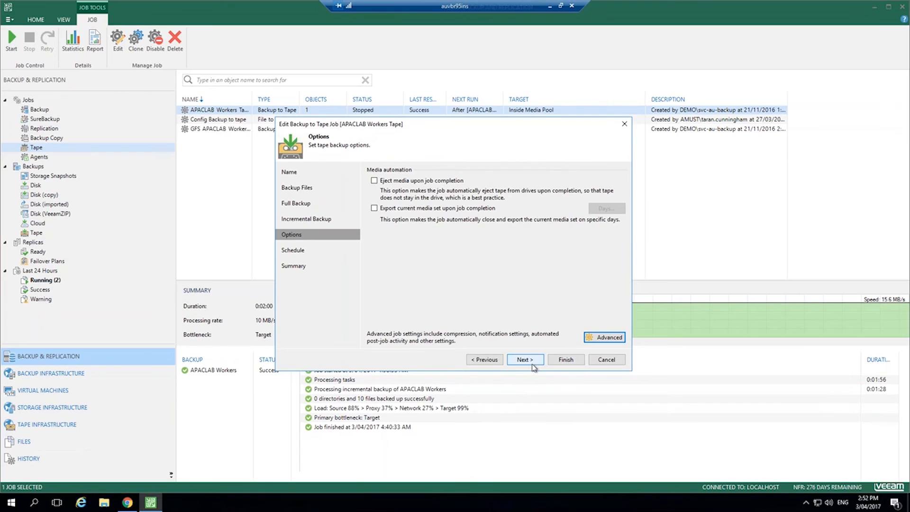
Check the tape job's schedule options and exit editing without applying changes.
click(530, 361)
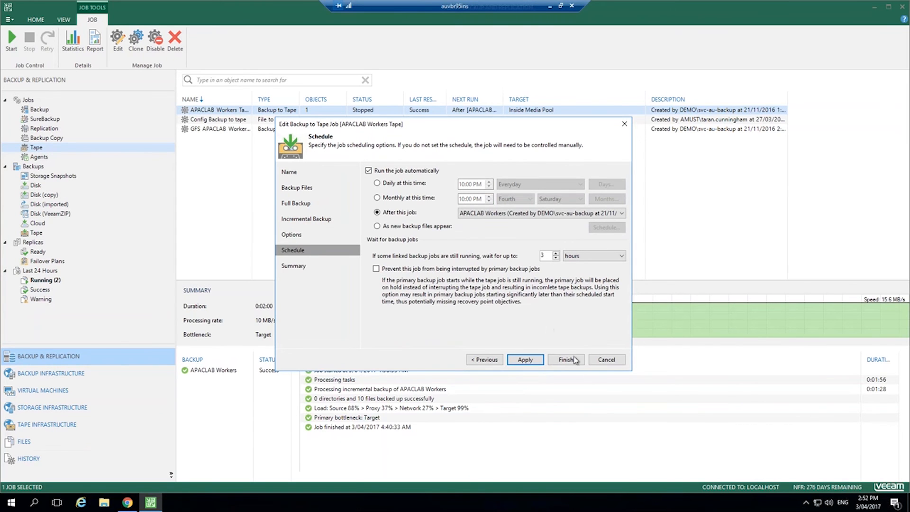
click(606, 360)
click(460, 271)
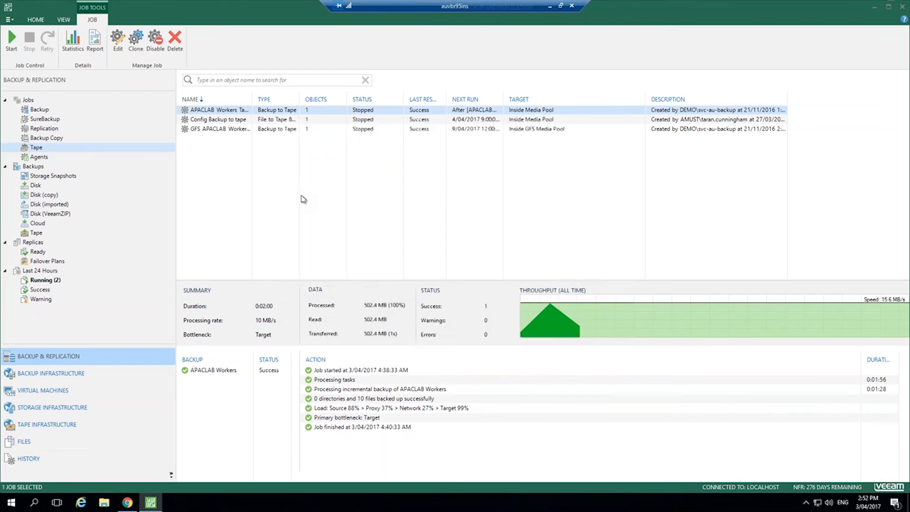
Look through the available restore options for agents and tape, without starting a restore.
click(36, 20)
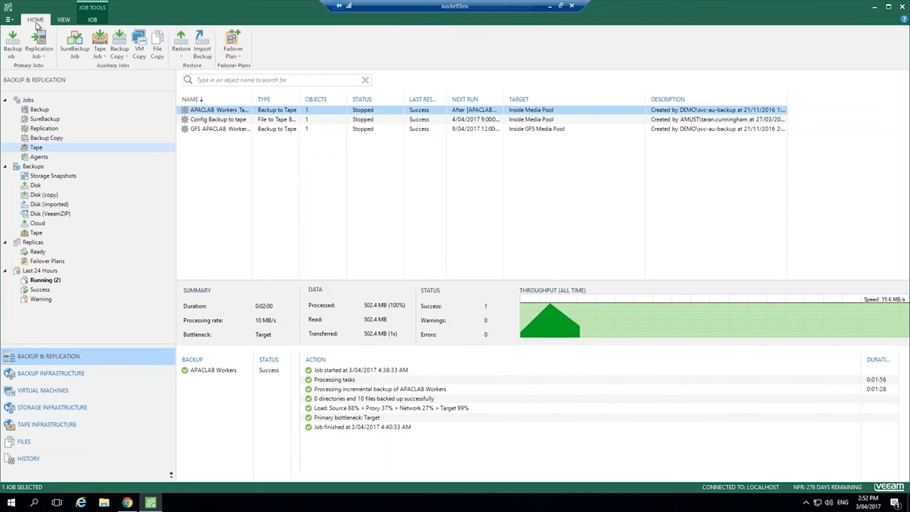
click(184, 56)
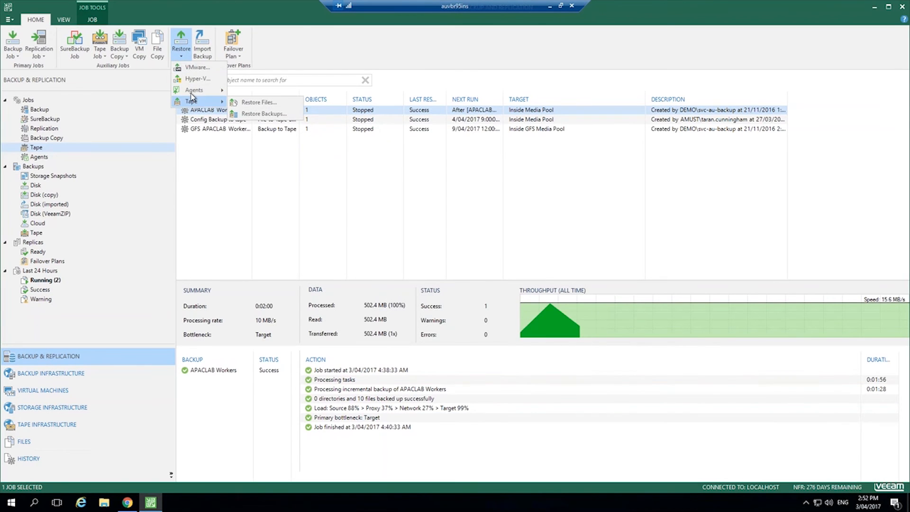
mouse_move(189, 92)
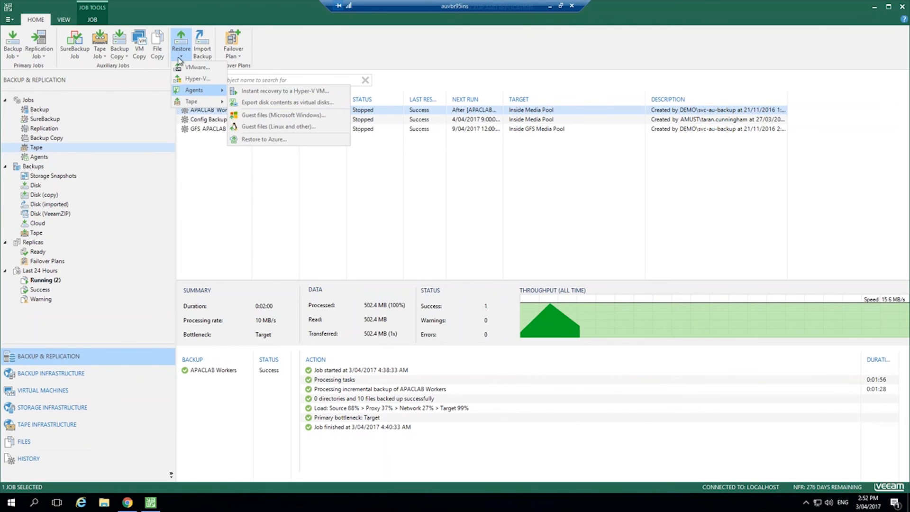
mouse_move(200, 107)
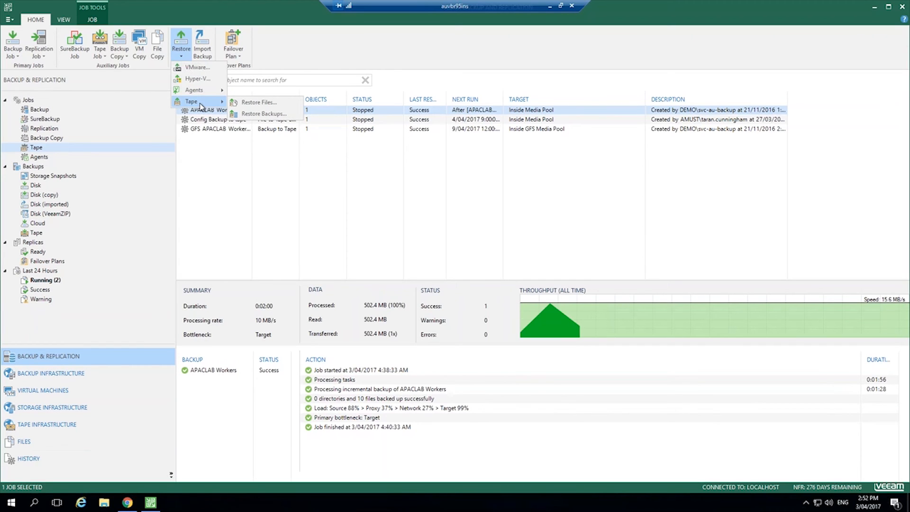
click(309, 38)
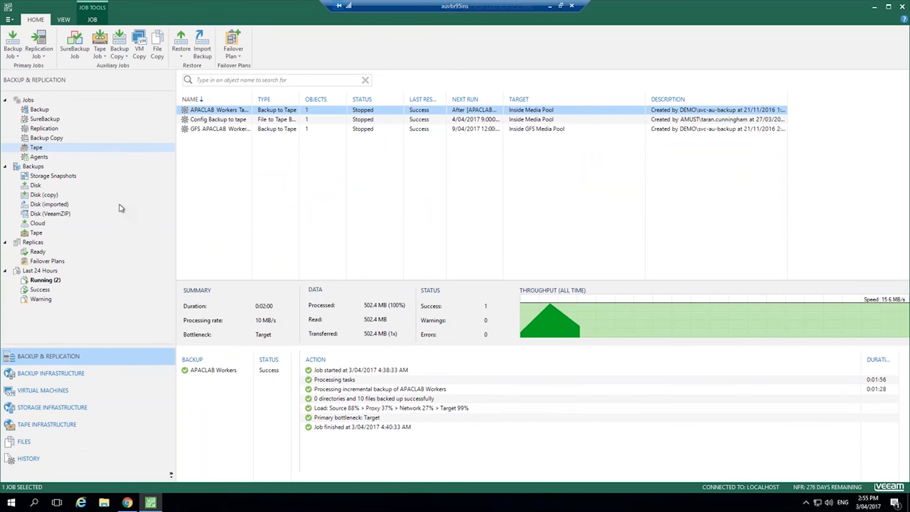
View the backup repositories and WAN accelerators in the backup infrastructure.
click(57, 376)
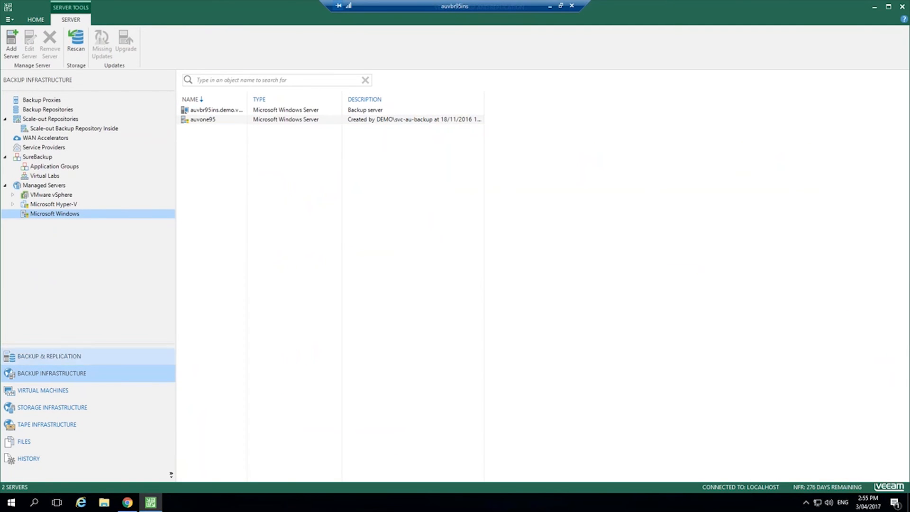
click(70, 111)
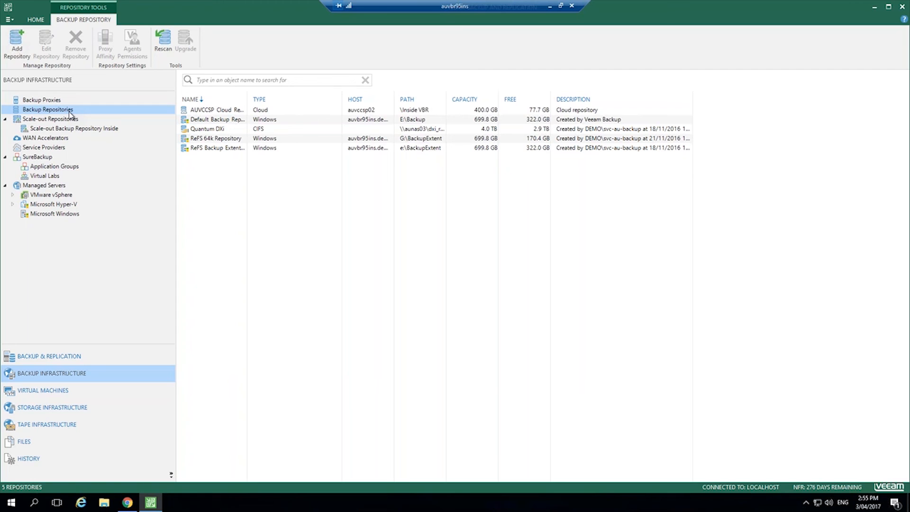
click(65, 138)
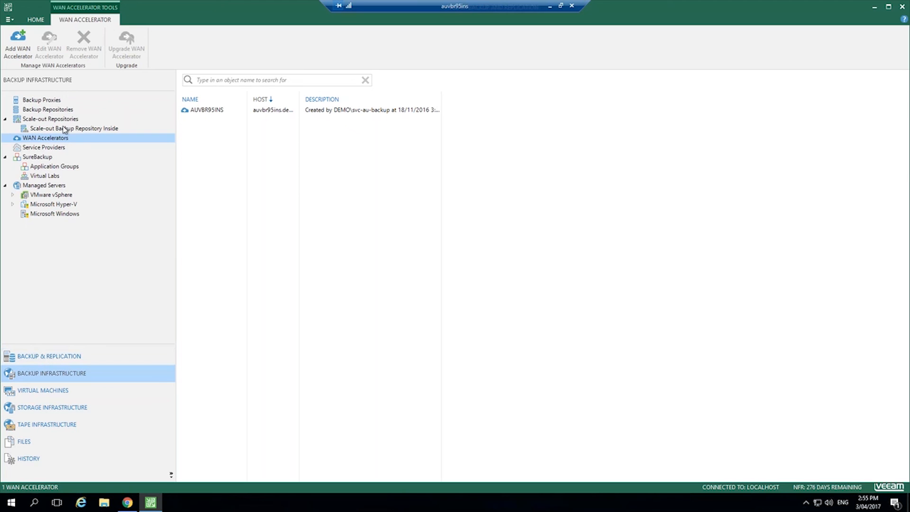
List the backup copy jobs and open Backup Copy Archives for editing to review its copy interval.
click(48, 359)
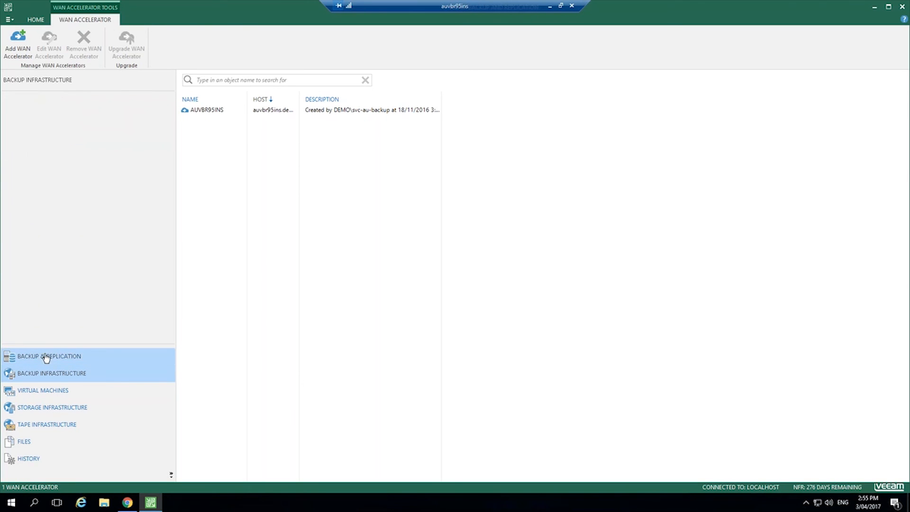
click(46, 138)
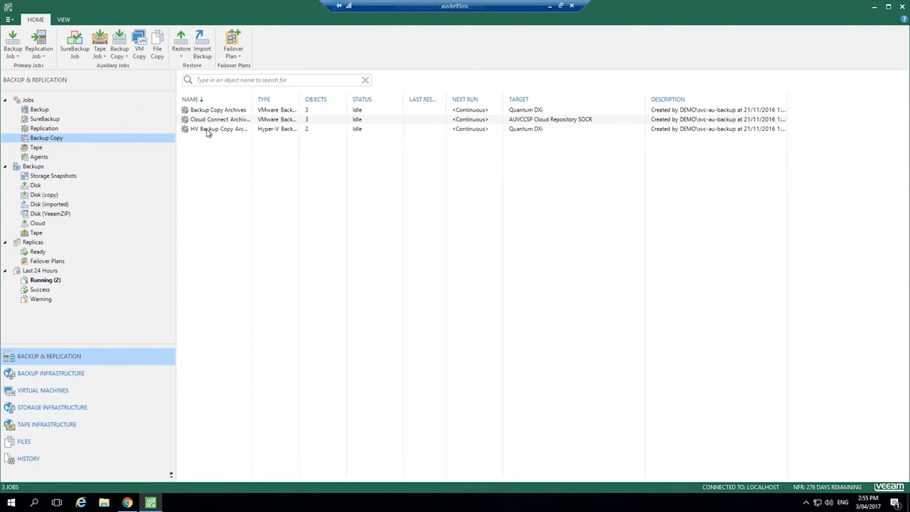
right_click(222, 110)
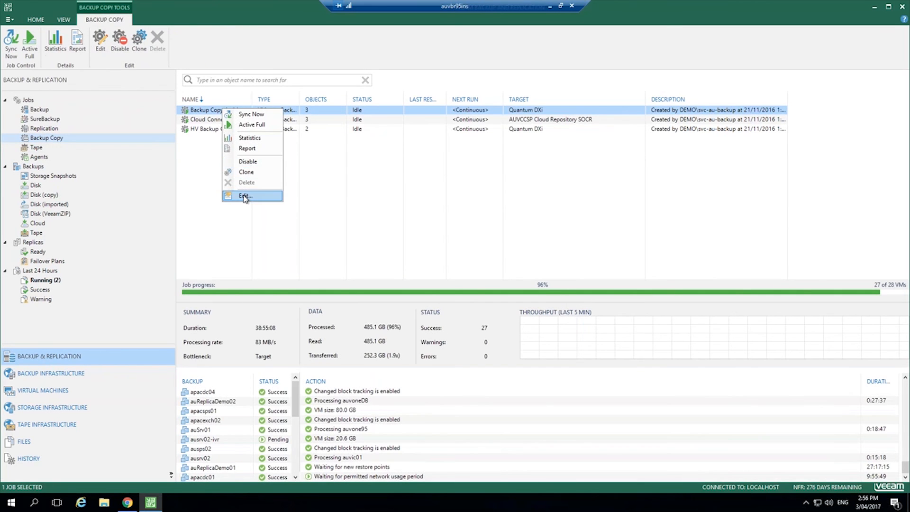
click(245, 196)
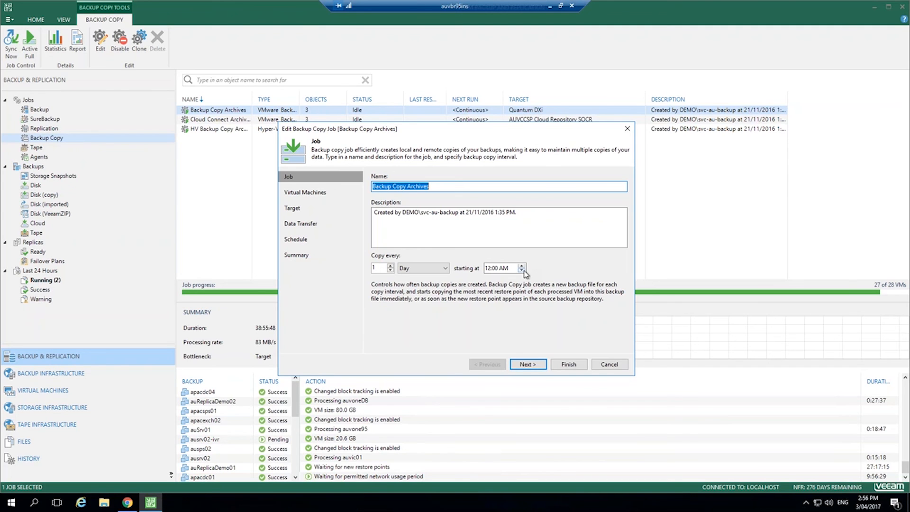
Review the copy job's objects to process, its VM exclusions and its source repositories, cancelling each dialog.
click(540, 366)
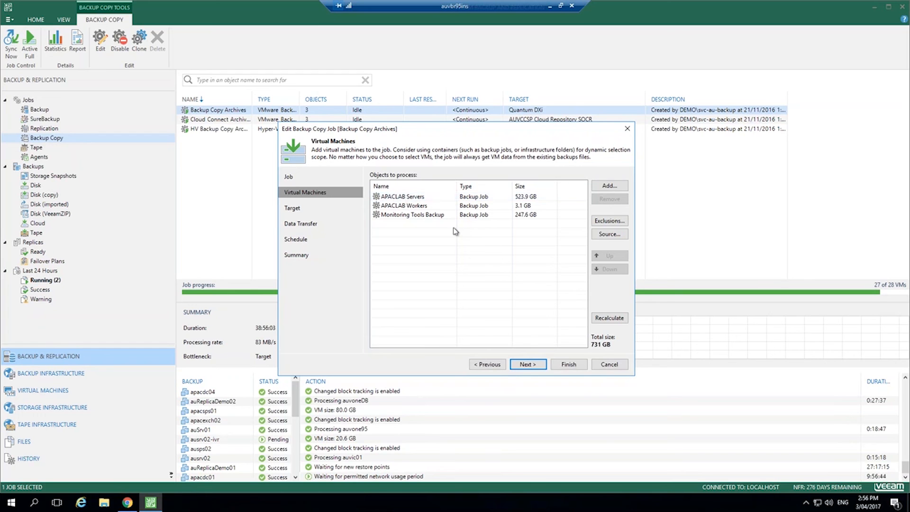
click(615, 221)
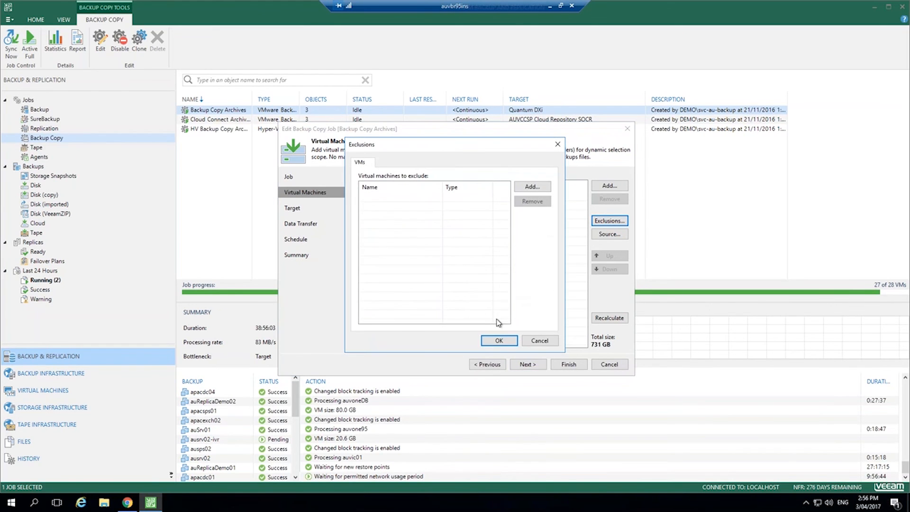
click(538, 340)
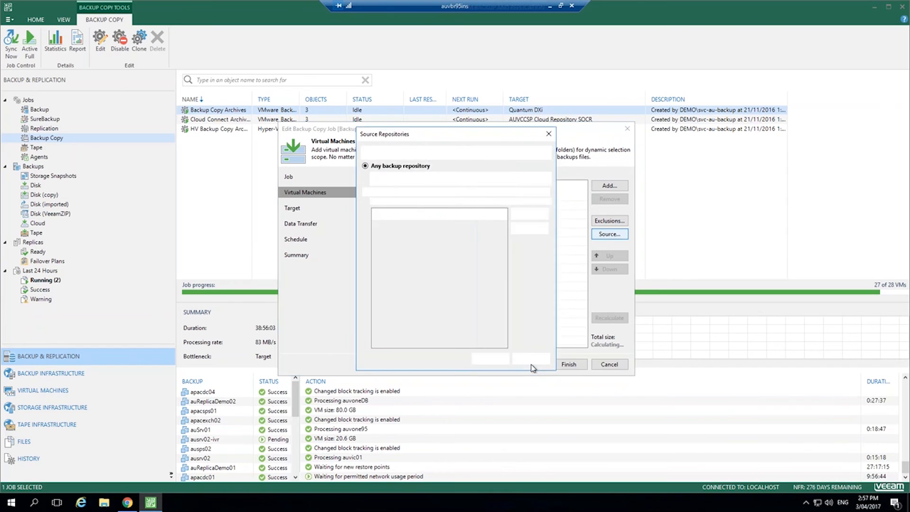
click(532, 366)
Review the copy job's target repository and archival retention, plus its advanced storage, notification and script settings, cancelling the advanced settings.
click(529, 369)
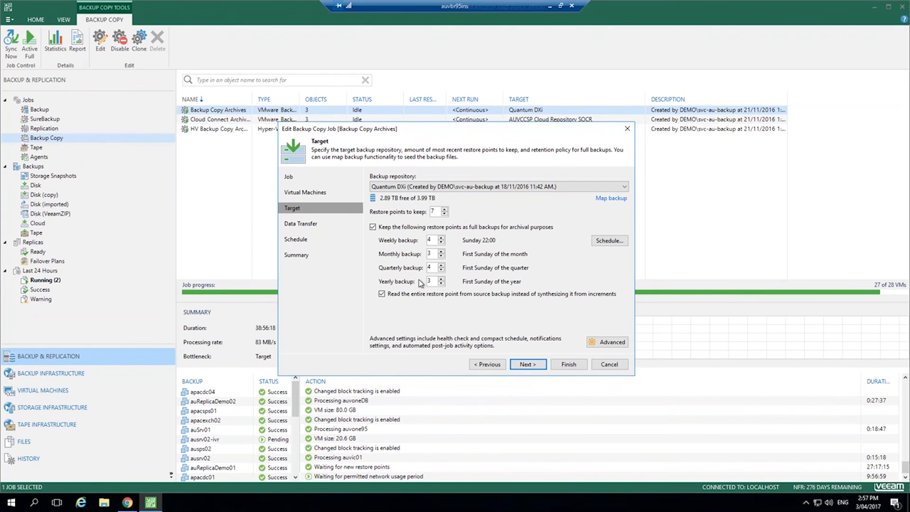
click(619, 344)
click(602, 345)
click(390, 142)
click(428, 142)
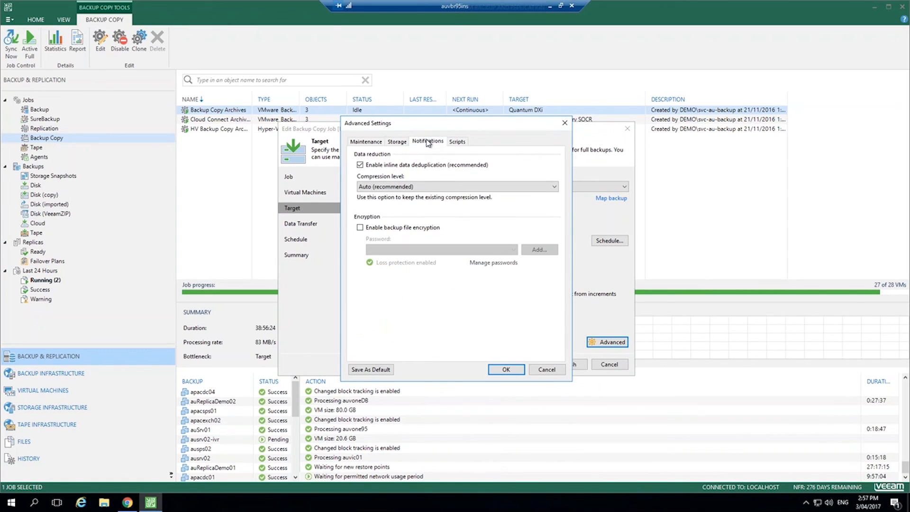
click(460, 141)
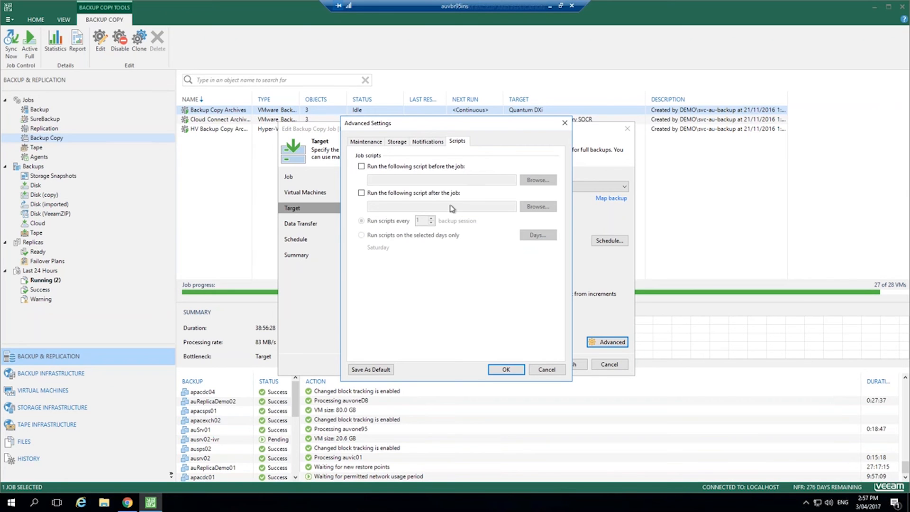
click(547, 369)
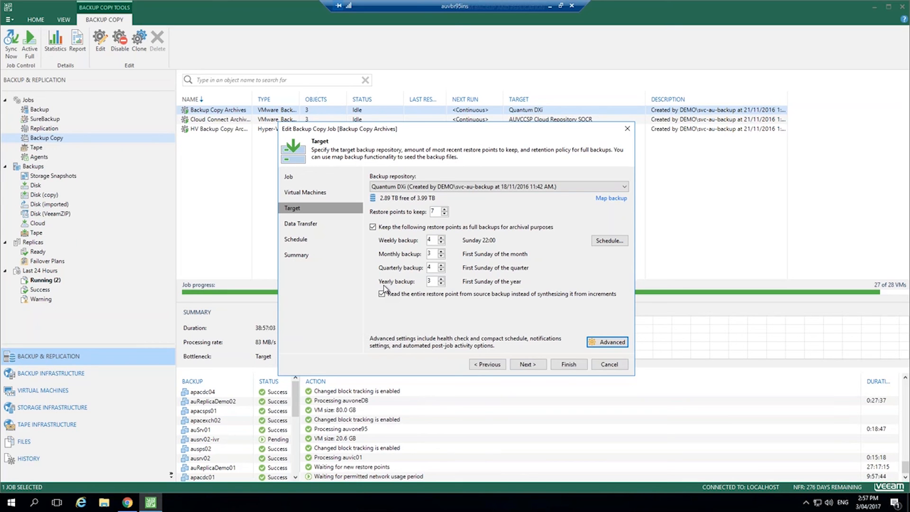
Check the copy job's data transfer mode and permitted transfer schedule, and exit editing without applying changes.
click(522, 367)
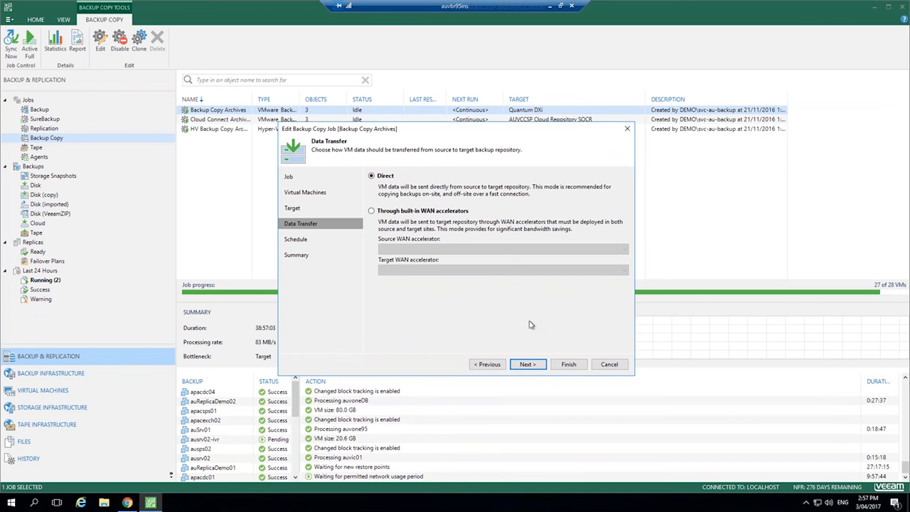
click(534, 365)
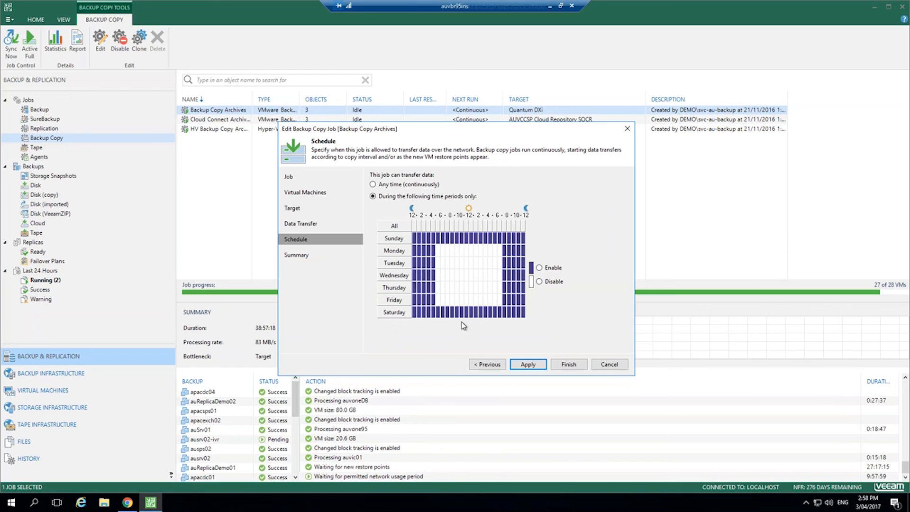
click(598, 366)
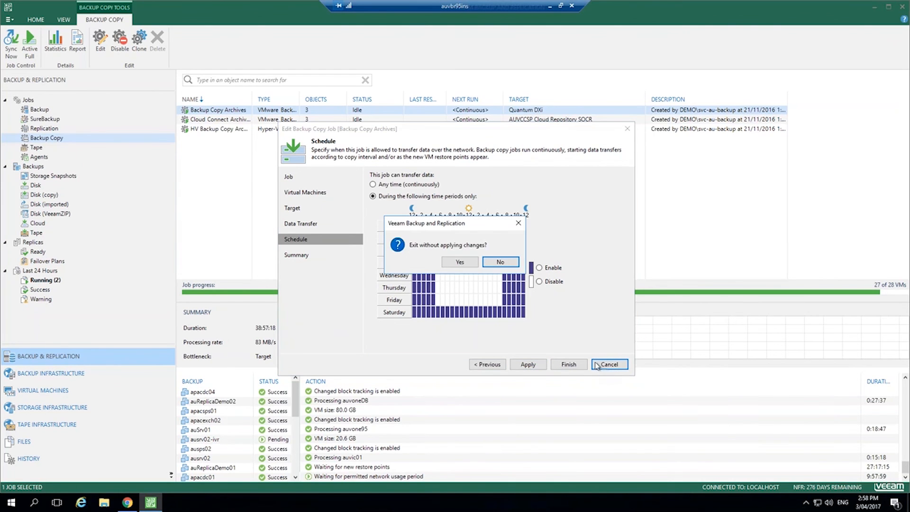
click(456, 262)
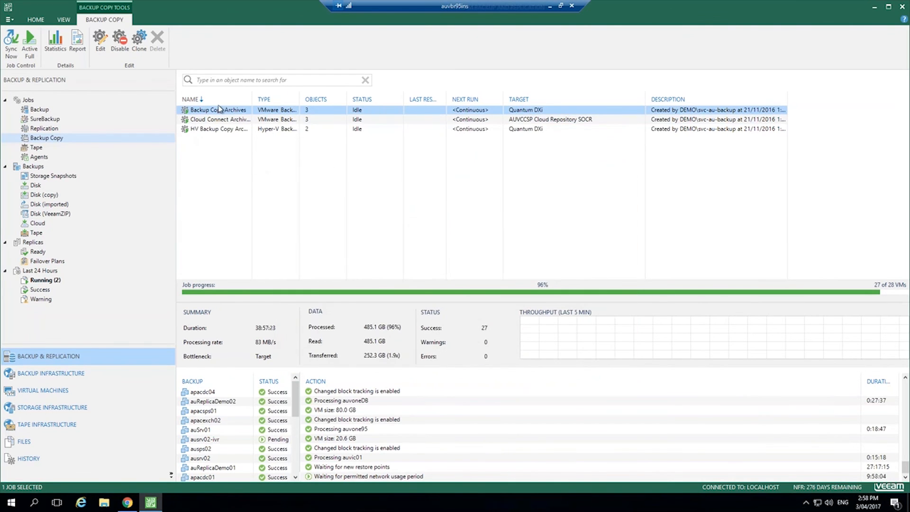